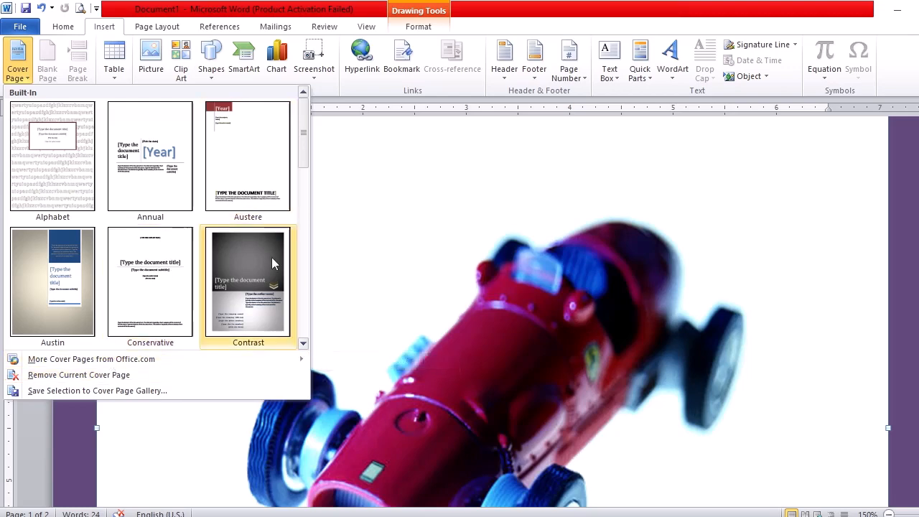
Close the cover page gallery and undo the inserted red race car cover page
scroll(270, 268, down, 4)
scroll(266, 277, up, 4)
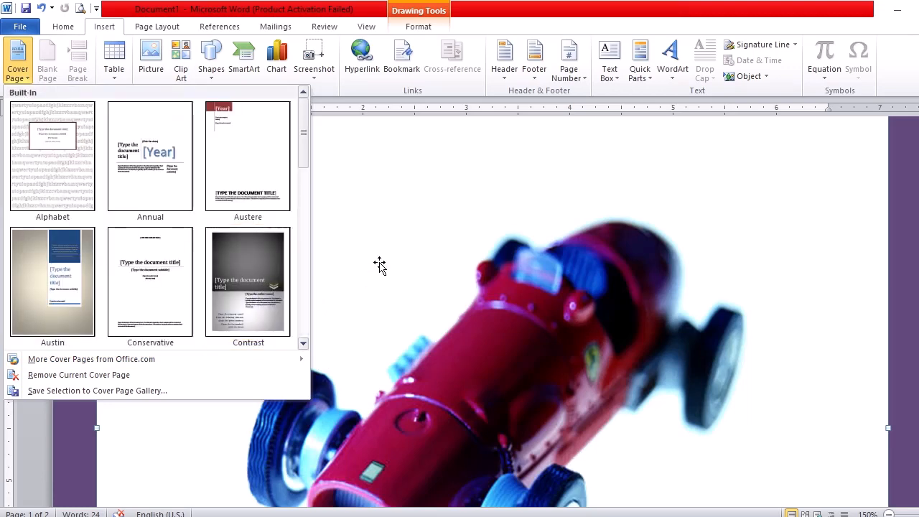
click(378, 308)
key(ctrl+z)
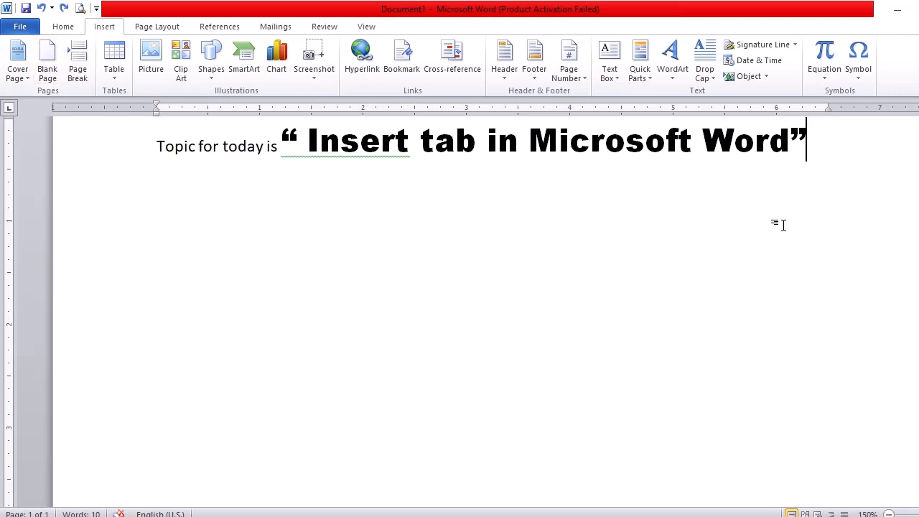
Generate sample paragraphs on a new line below the "Insert tab in Microsoft Word" title with =rand()
key(Return)
click(64, 27)
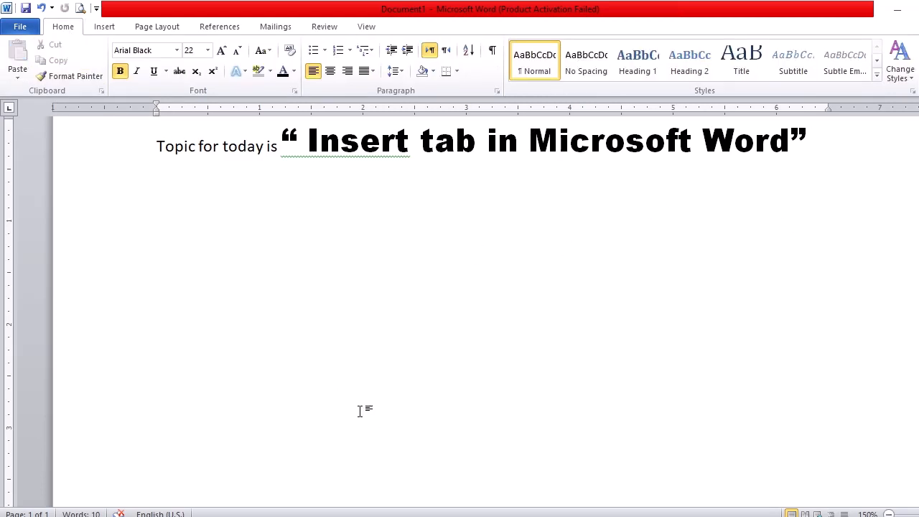
text(=ran)
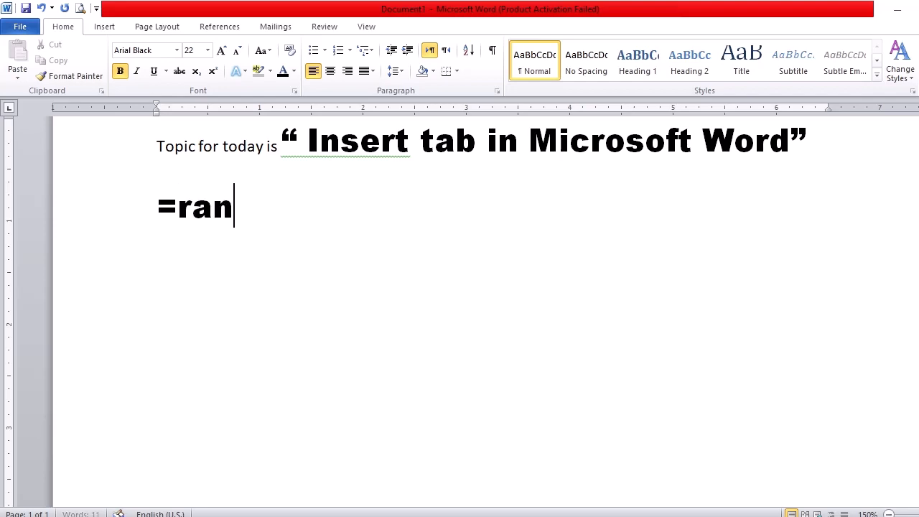
text(d())
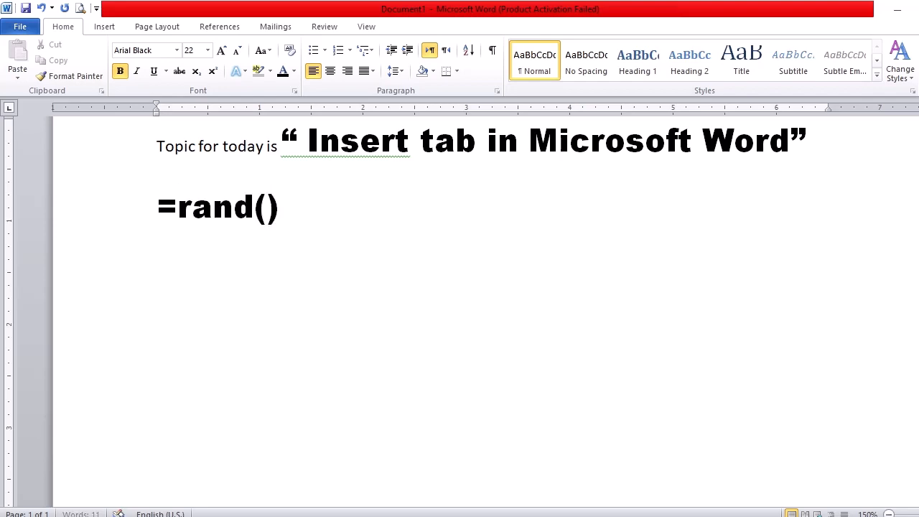
key(Return)
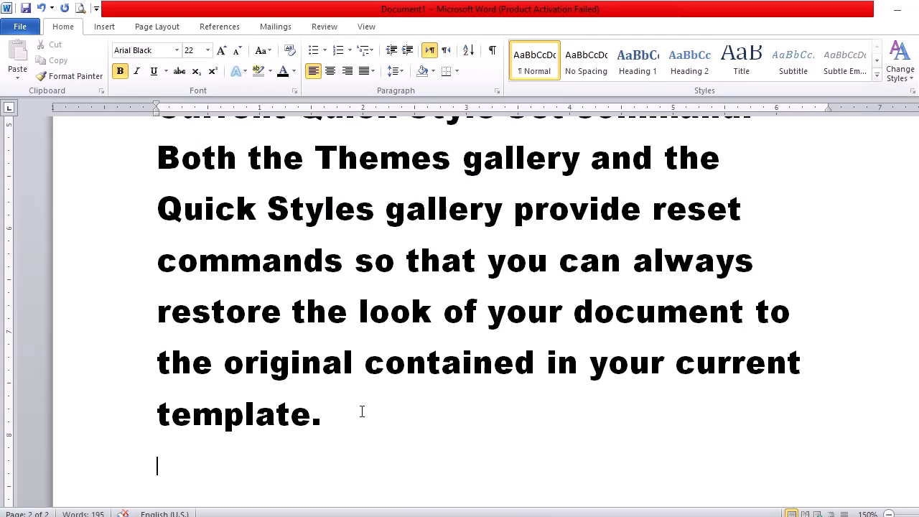
Add a second block of sample text after the last paragraph with =rand()
scroll(390, 370, up, 2)
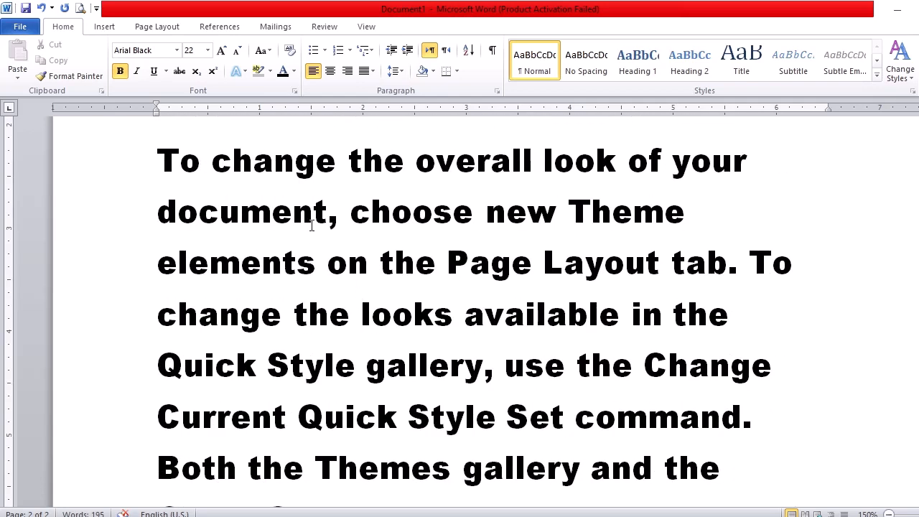
scroll(496, 327, down, 2)
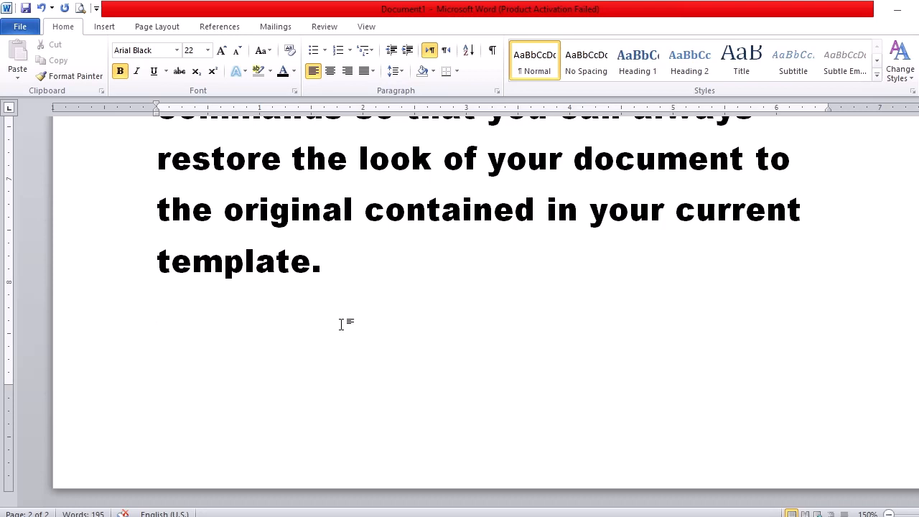
text(=rand)
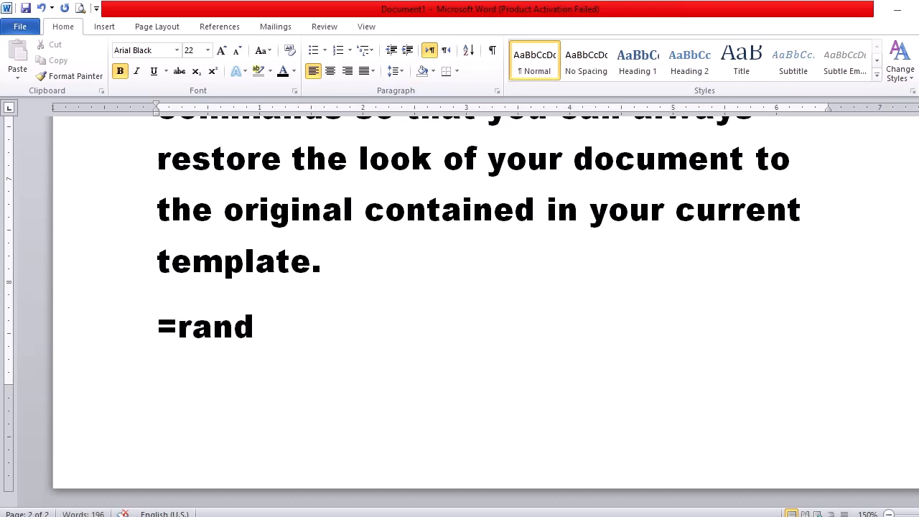
text(())
key(Return)
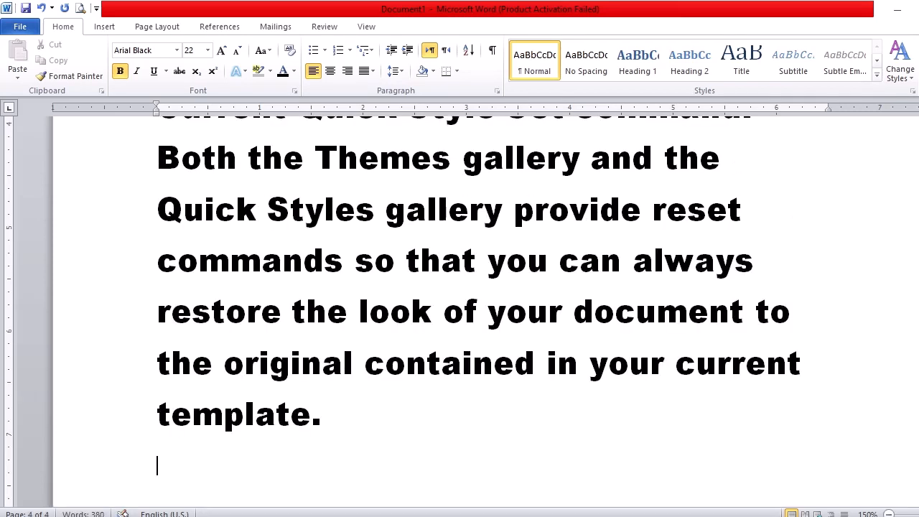
Insert a blank page after the sample text at the end of the document
scroll(368, 363, up, 3)
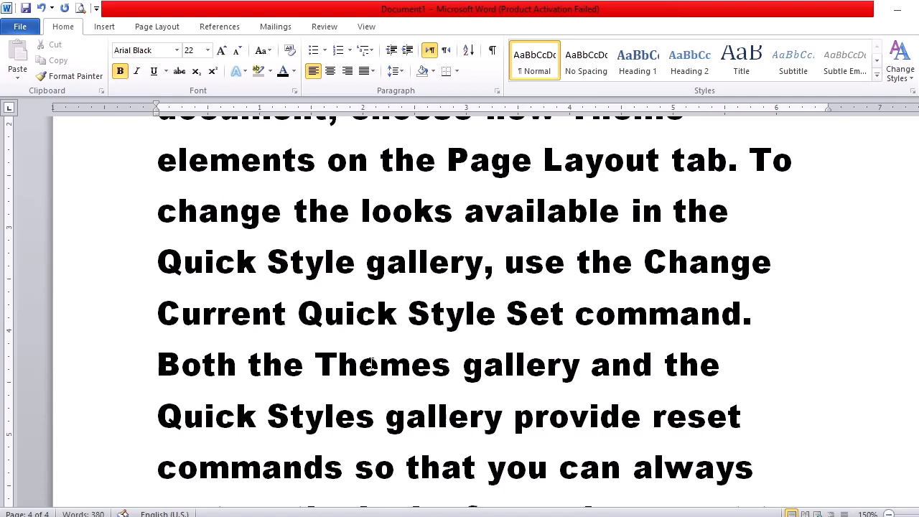
click(104, 26)
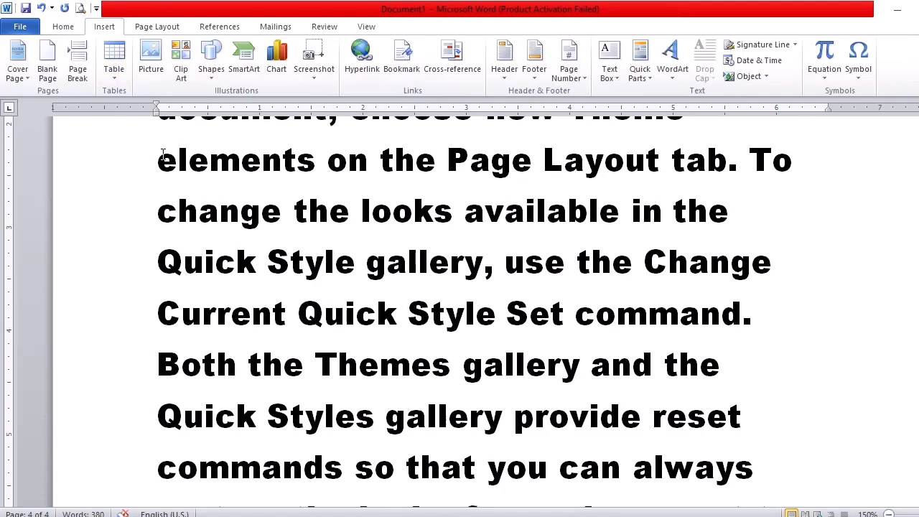
click(45, 69)
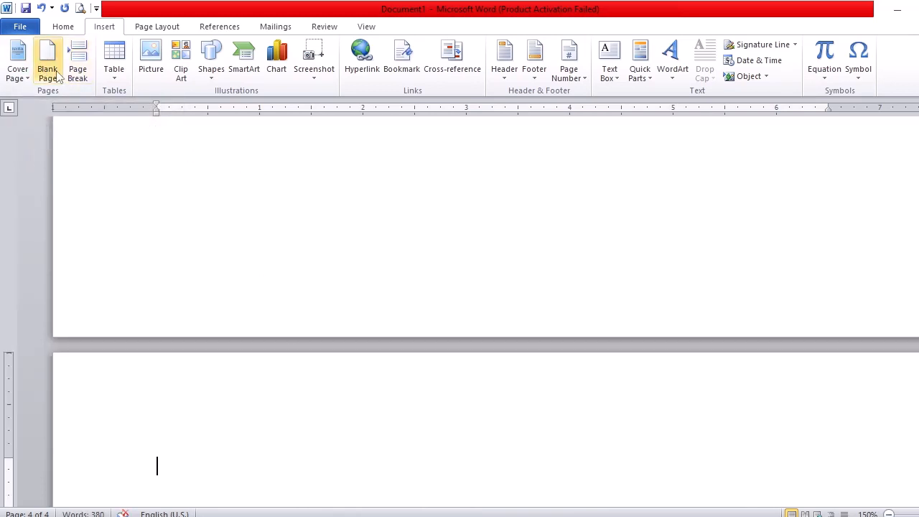
scroll(379, 329, down, 1)
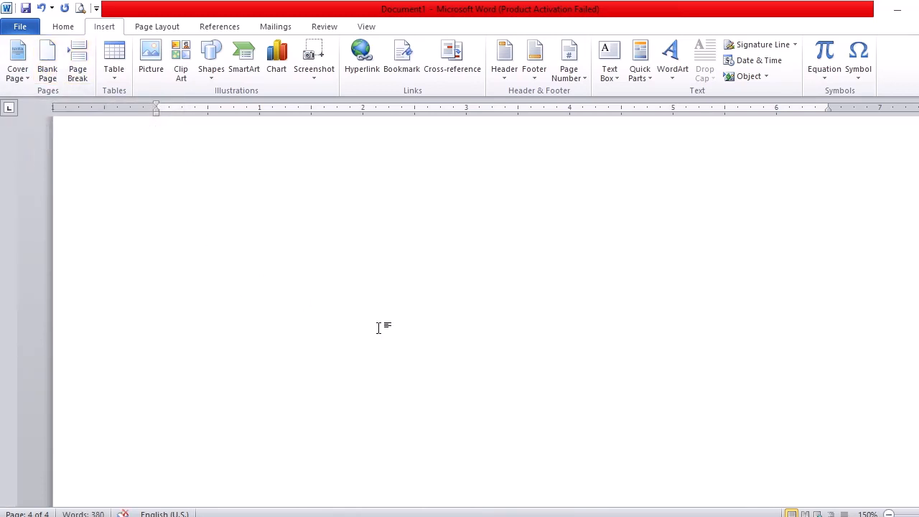
Insert a page break below the last sample paragraph ending in "template."
scroll(382, 325, up, 5)
click(396, 361)
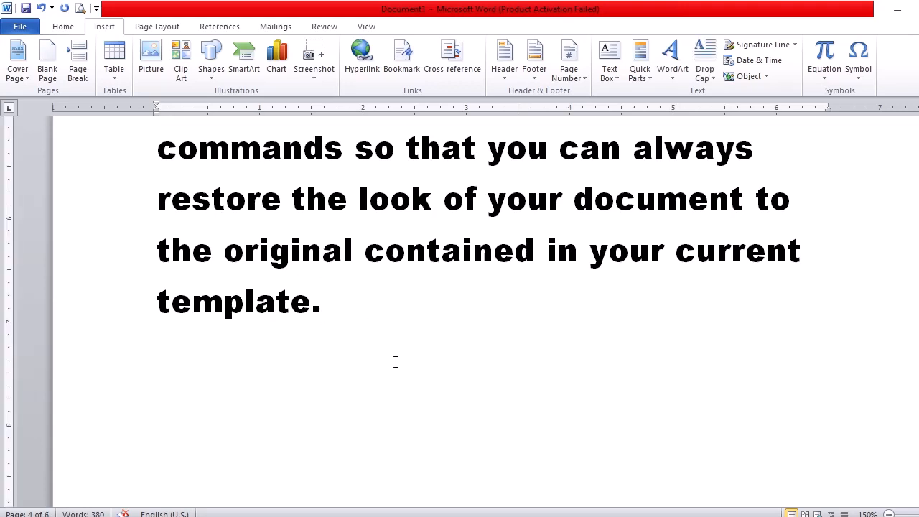
key(ctrl+Return)
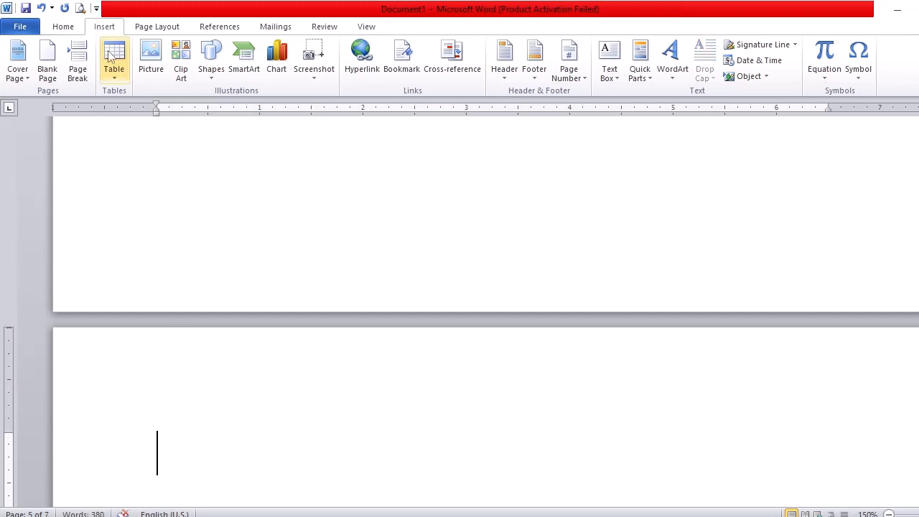
Split the last sample paragraph before "Quick Style gallery" and replace the words "Quick Style" with a page break
scroll(424, 352, up, 5)
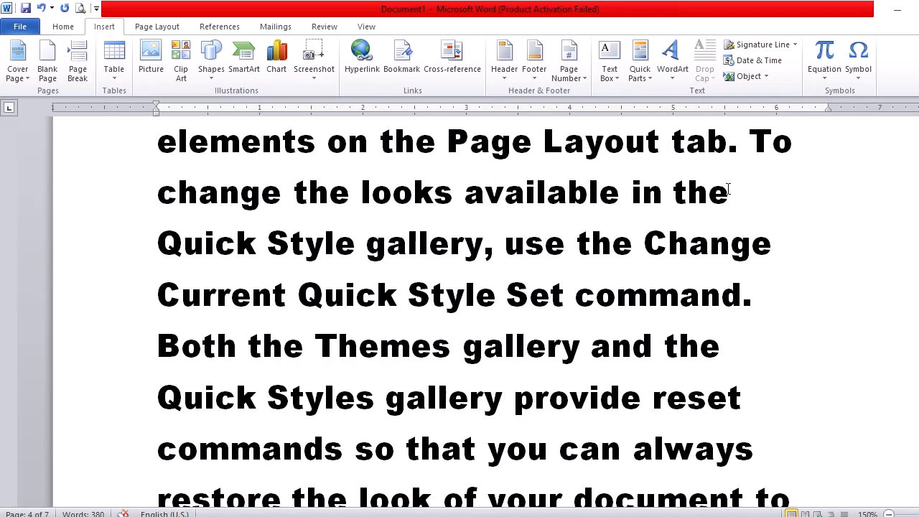
click(728, 189)
key(Return)
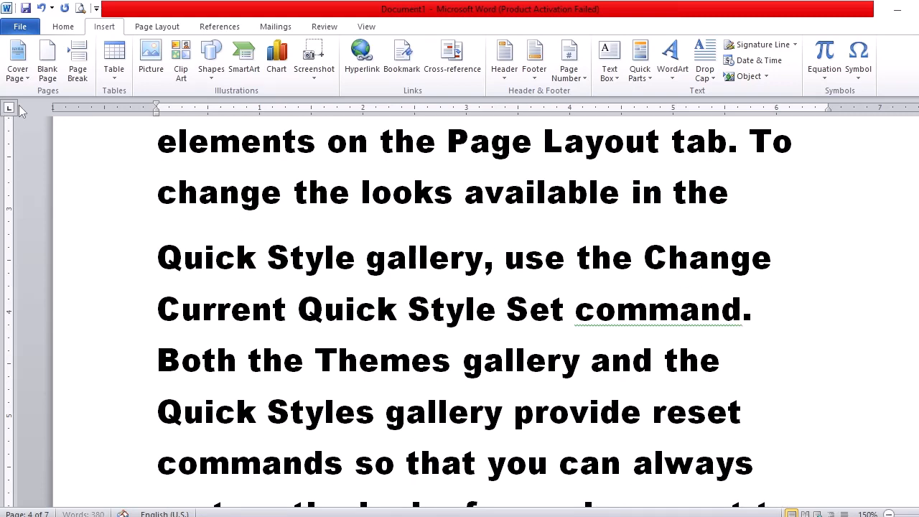
key(Left)
key(Right)
key(ctrl+shift+Right)
key(ctrl+shift+Right)
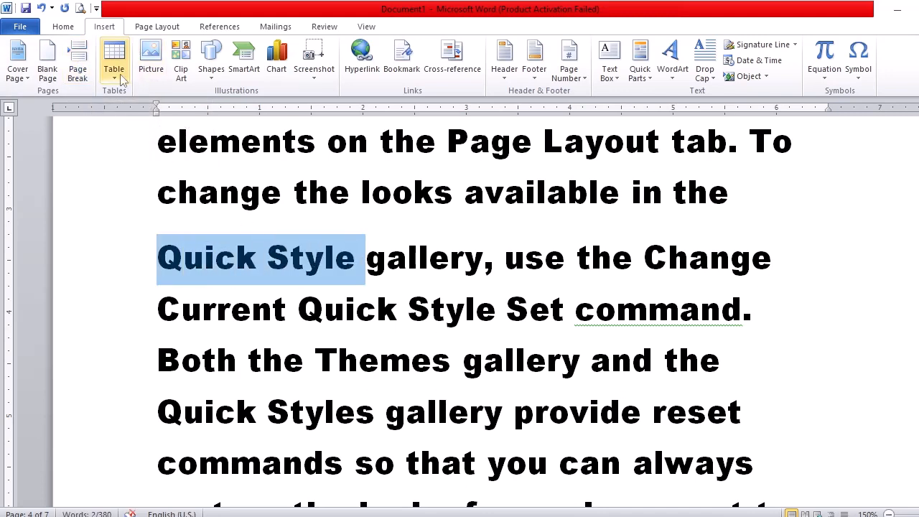
click(78, 63)
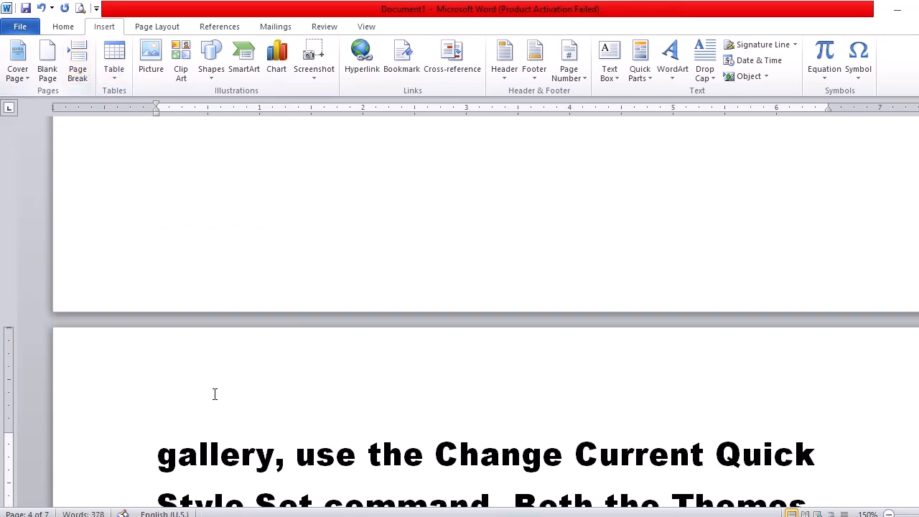
Undo the last edit and delete all the content of the document
scroll(303, 421, up, 5)
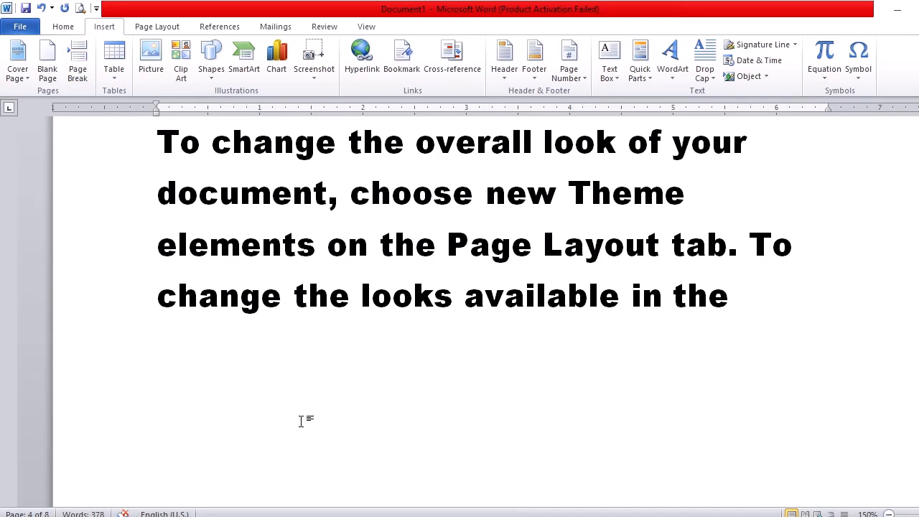
scroll(302, 422, down, 5)
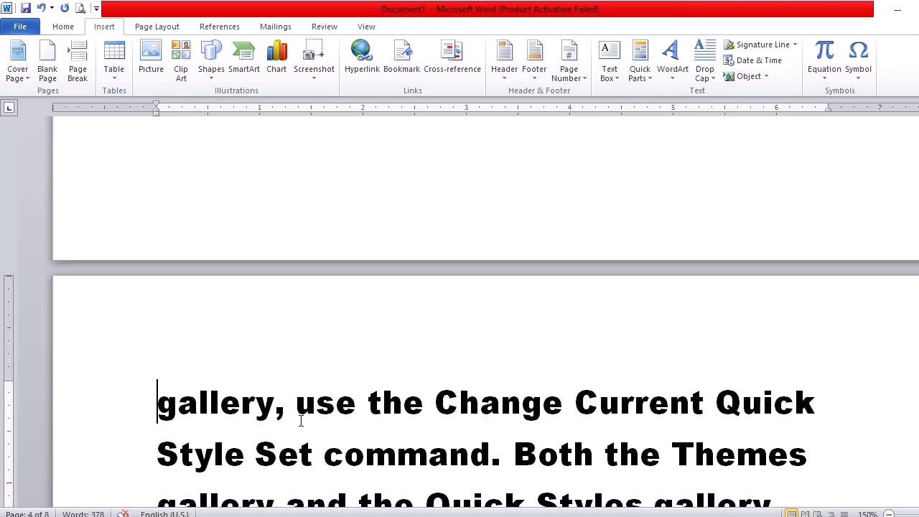
scroll(301, 421, up, 15)
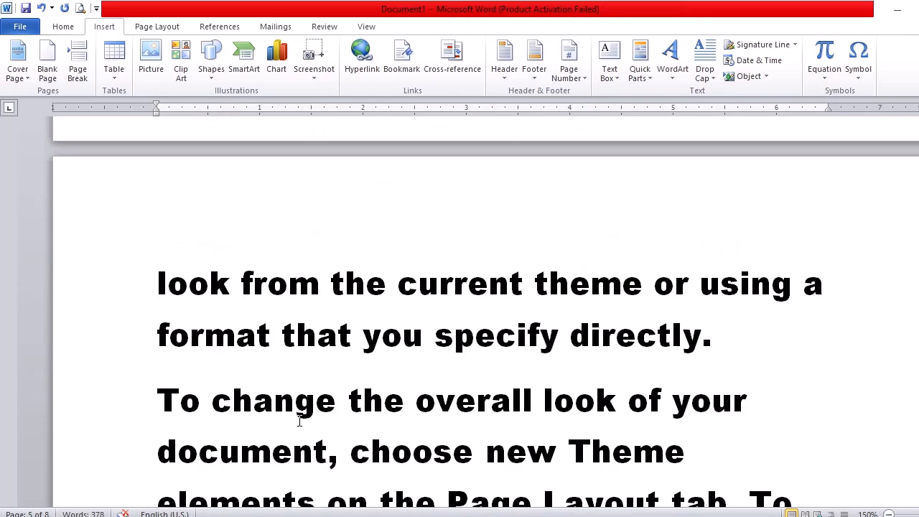
scroll(299, 421, up, 1)
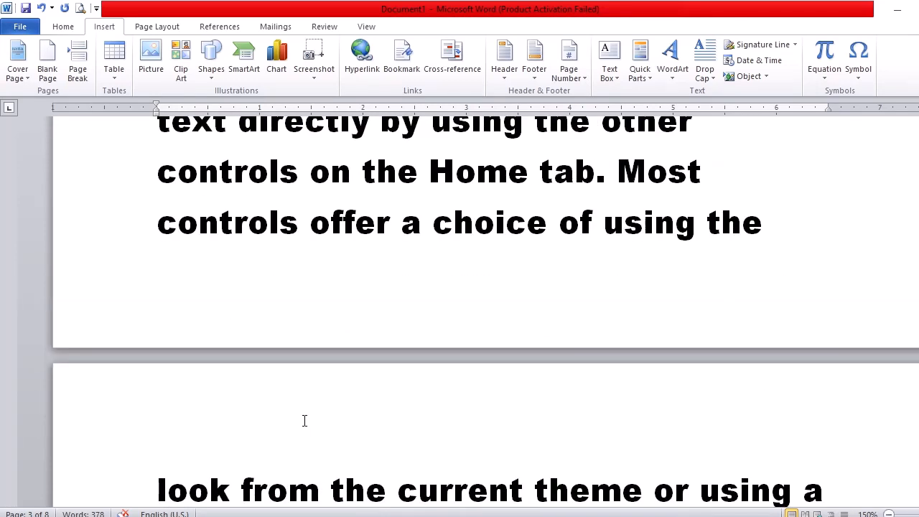
key(ctrl+z)
key(ctrl+a)
key(Delete)
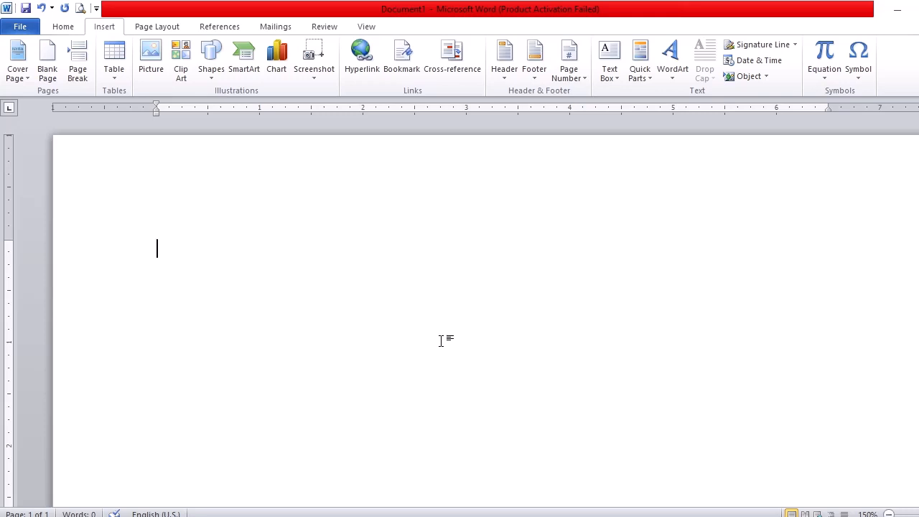
Enter the lines "jajafjlojafl;oalo" and "gaggqqagqg", and insert a page break before the second line
text(jajafjlojafl;oalo)
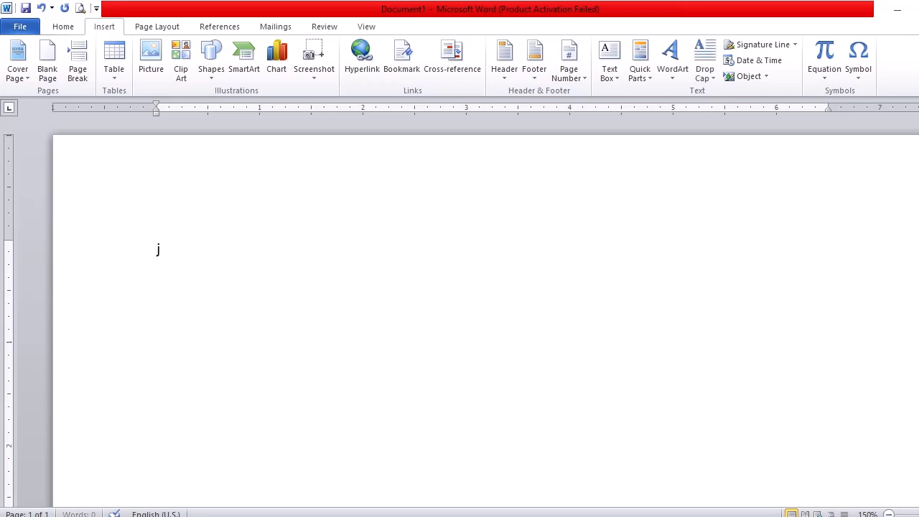
key(Return)
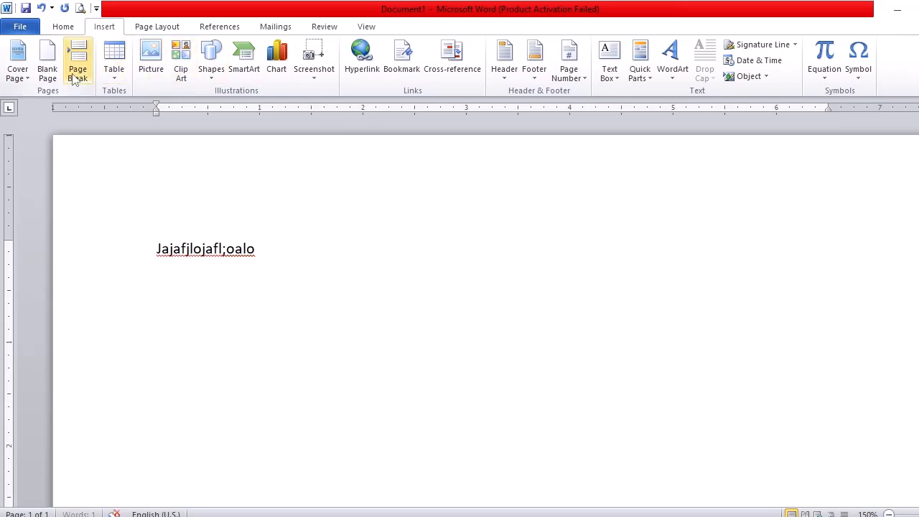
text(gaggqqagqg)
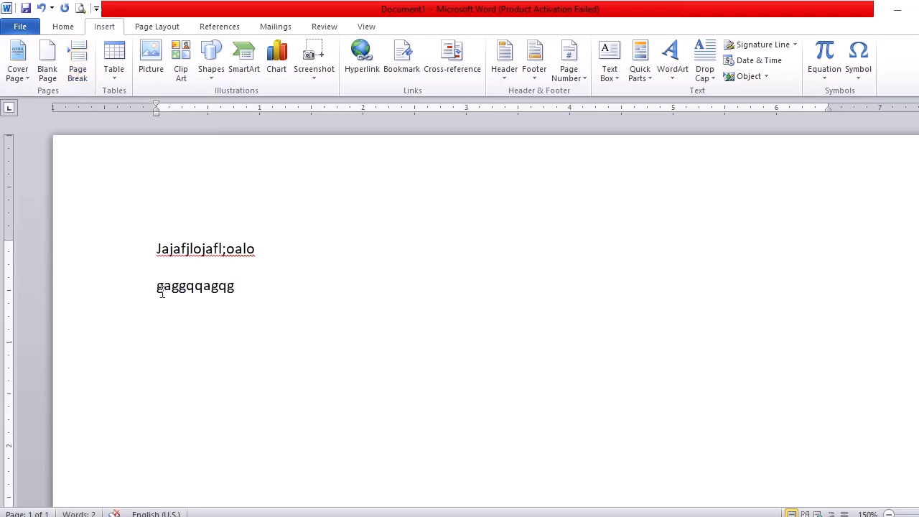
key(Home)
click(77, 56)
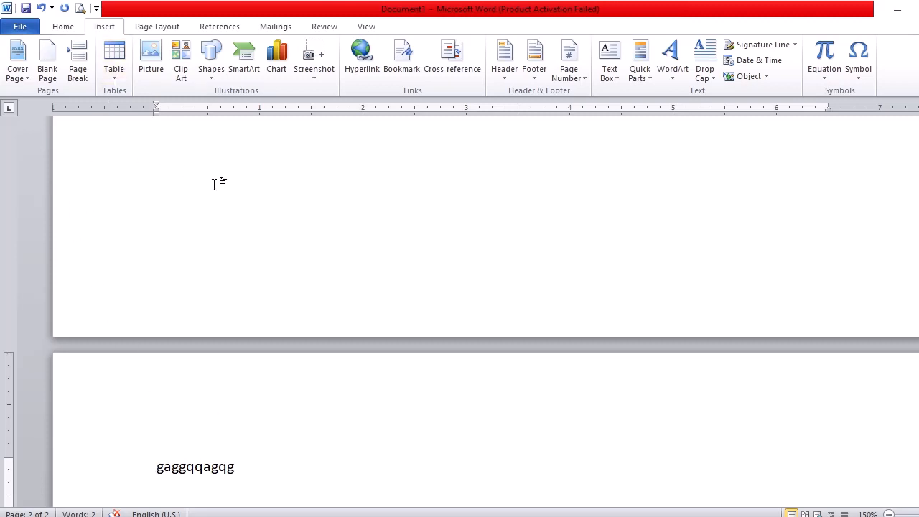
Delete the line "gaggqqagqg" on the second page and the line "Jajafjlojafl;oalo" on the first page
click(100, 458)
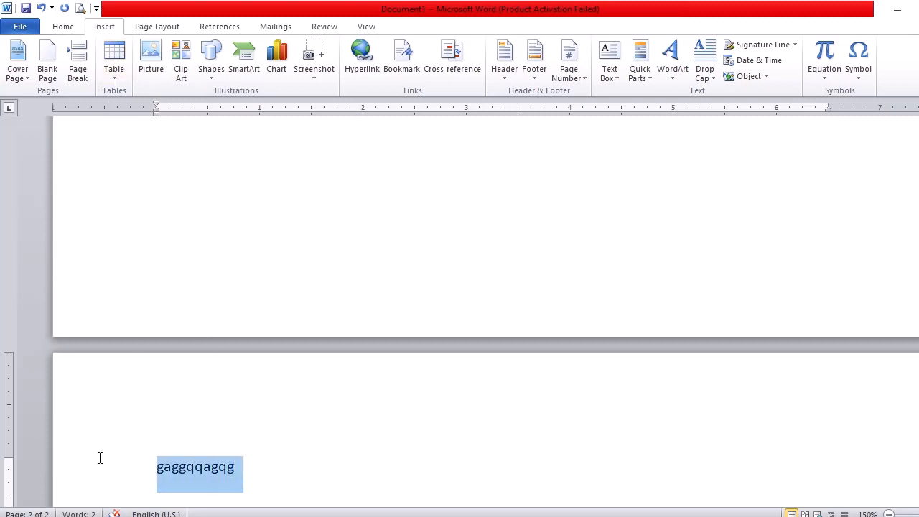
key(Delete)
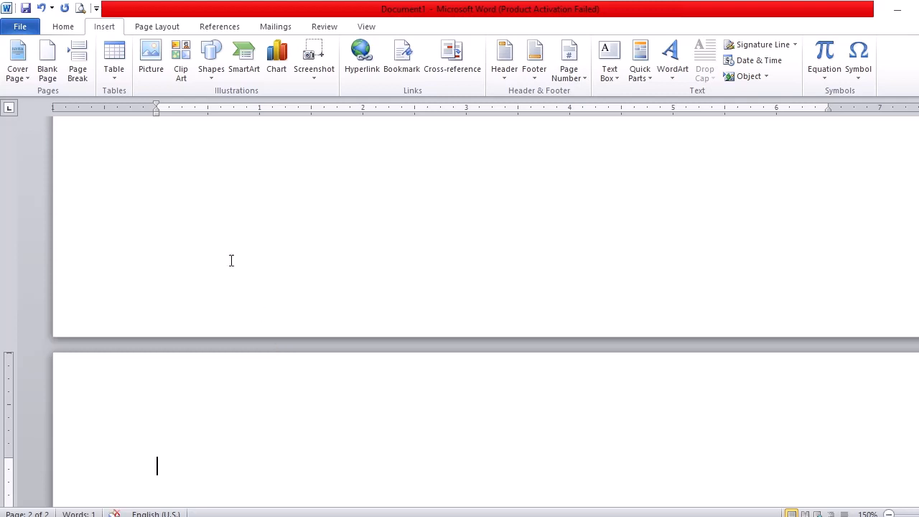
scroll(238, 260, down, 5)
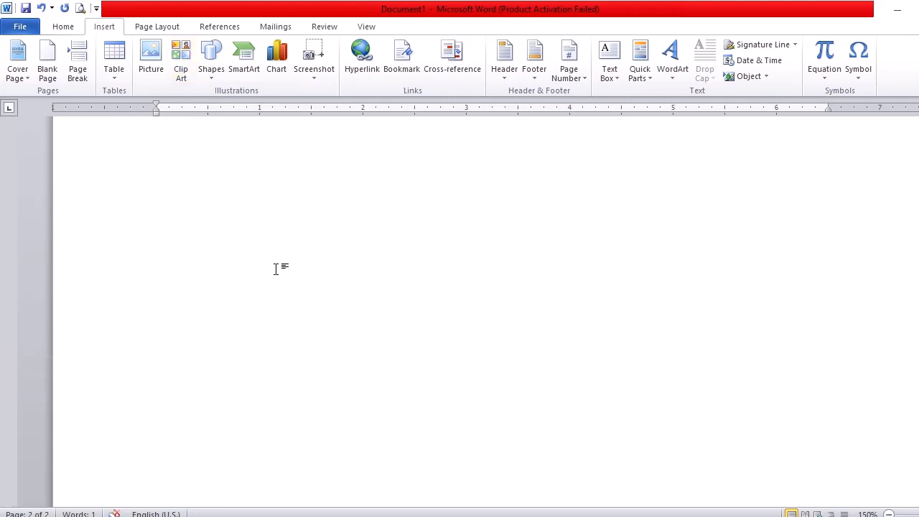
text(Jajafjlojafl;oalo)
drag(283, 250, 145, 250)
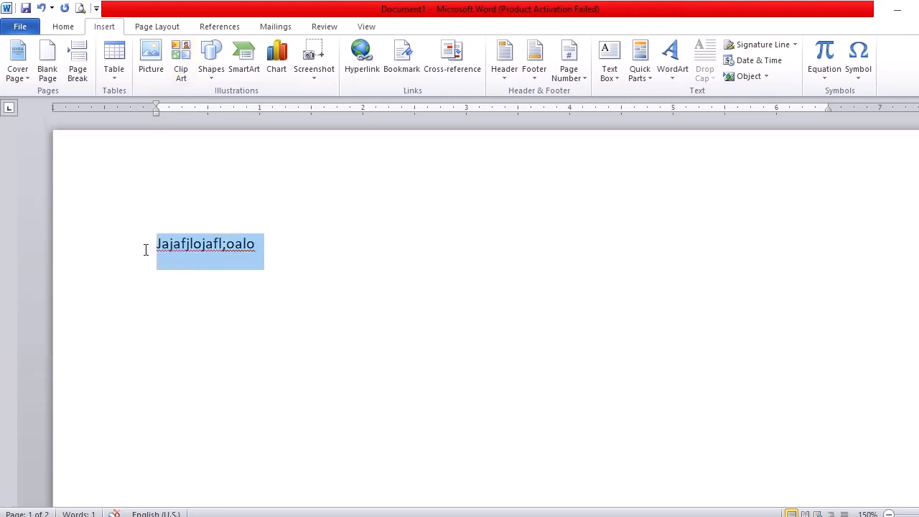
key(Delete)
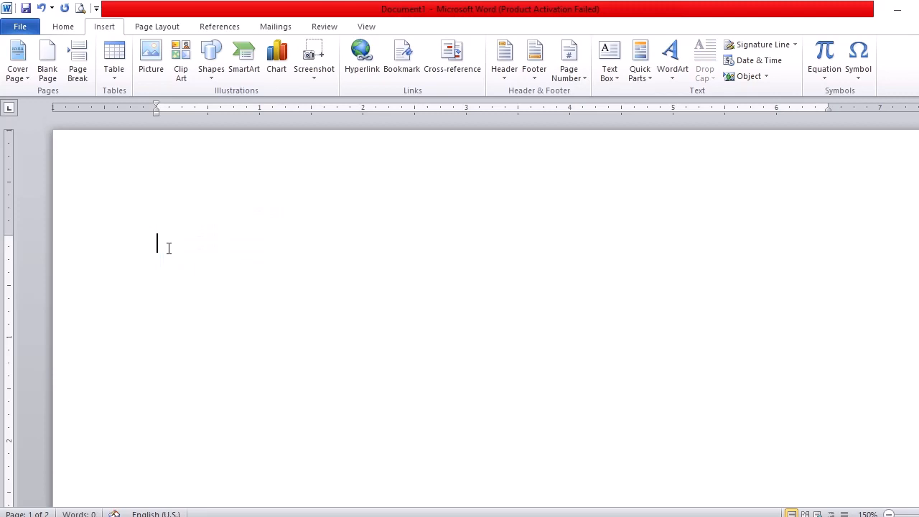
Insert a table of 10 columns and 6 rows using the size grid, and undo the insertion
click(116, 82)
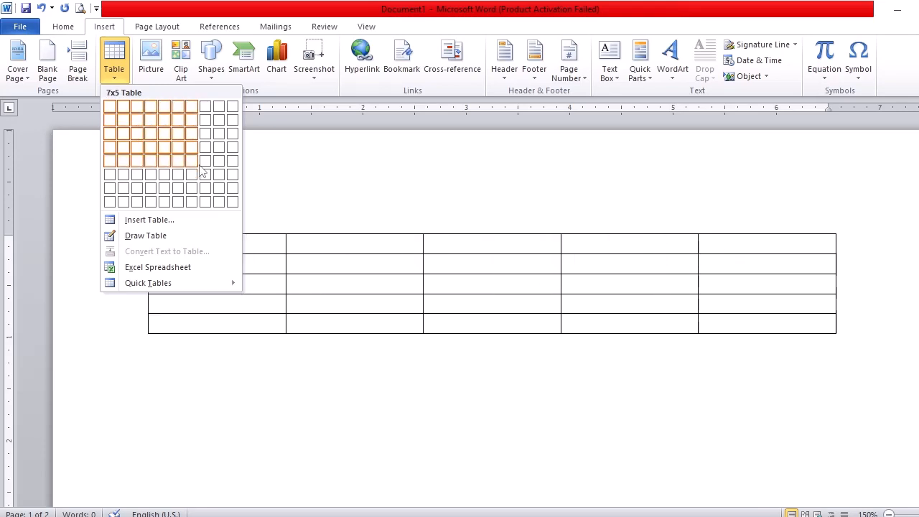
click(232, 176)
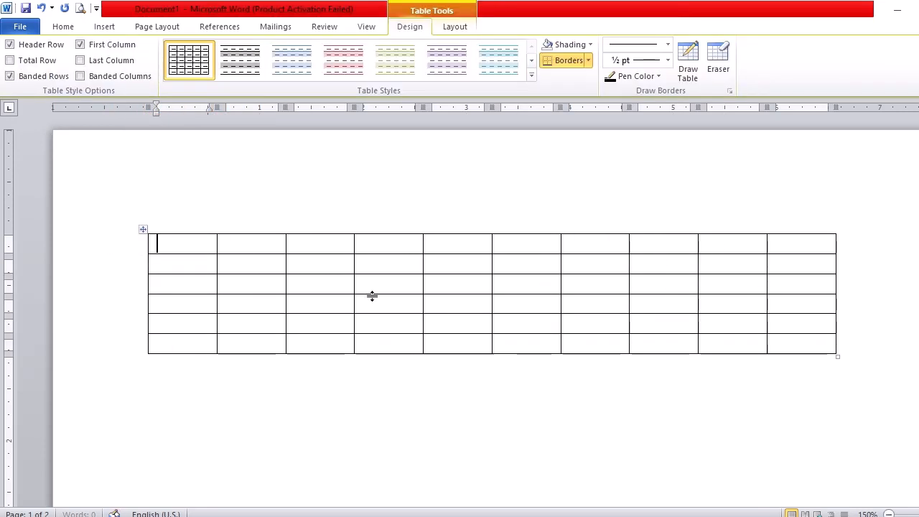
key(ctrl+z)
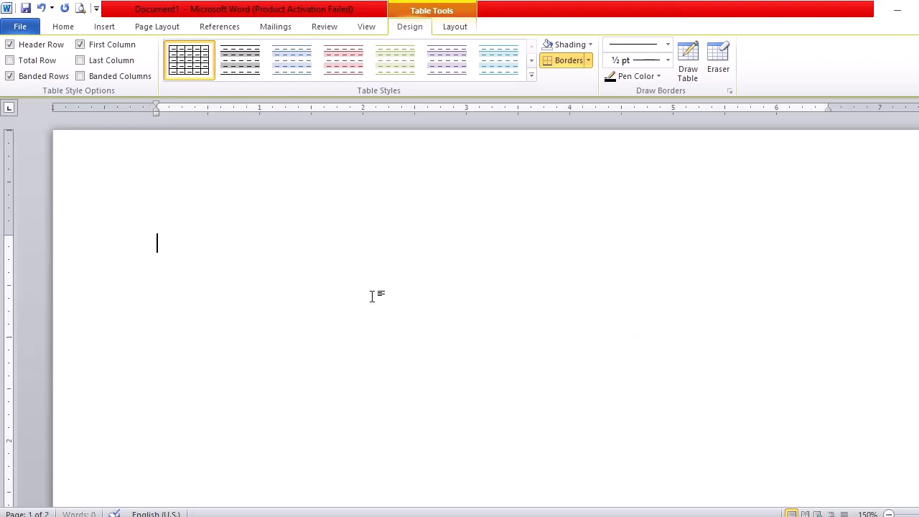
Insert a table of 7 columns and 4 rows by specifying its dimensions, and undo the insertion
click(105, 26)
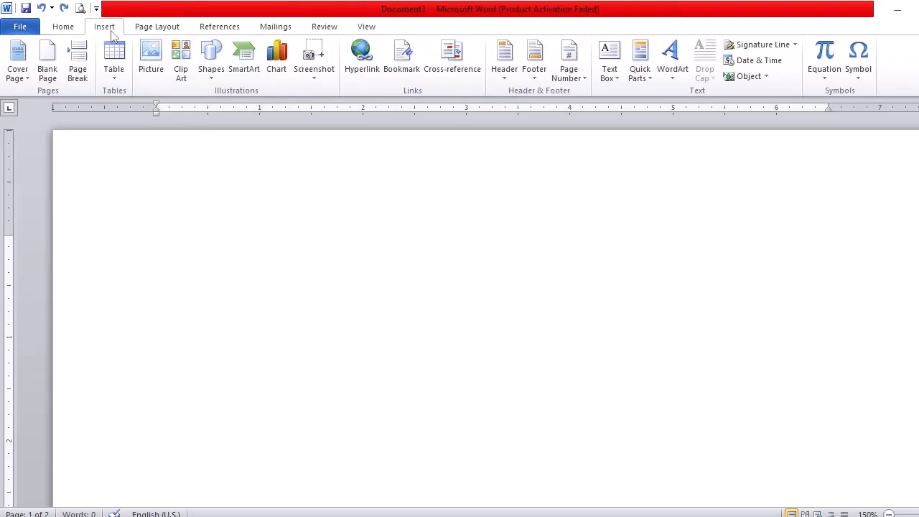
click(114, 76)
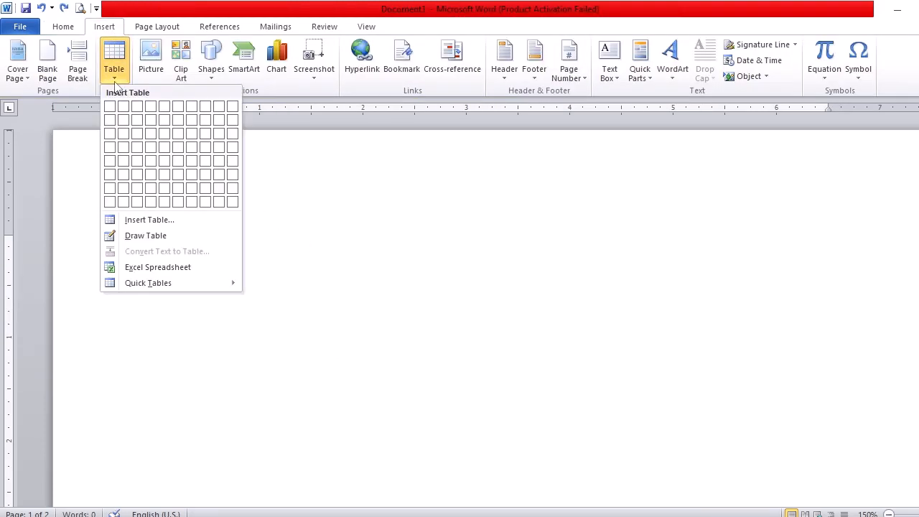
click(155, 221)
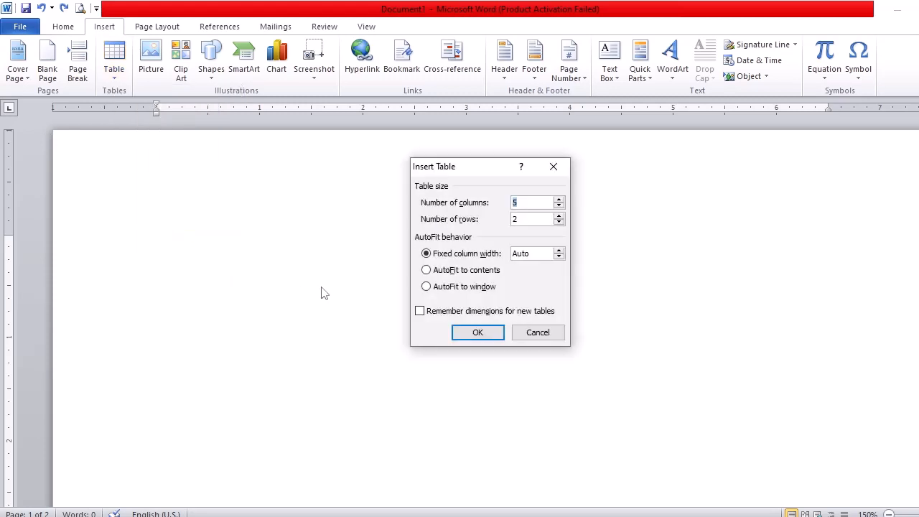
click(559, 201)
click(560, 201)
click(478, 334)
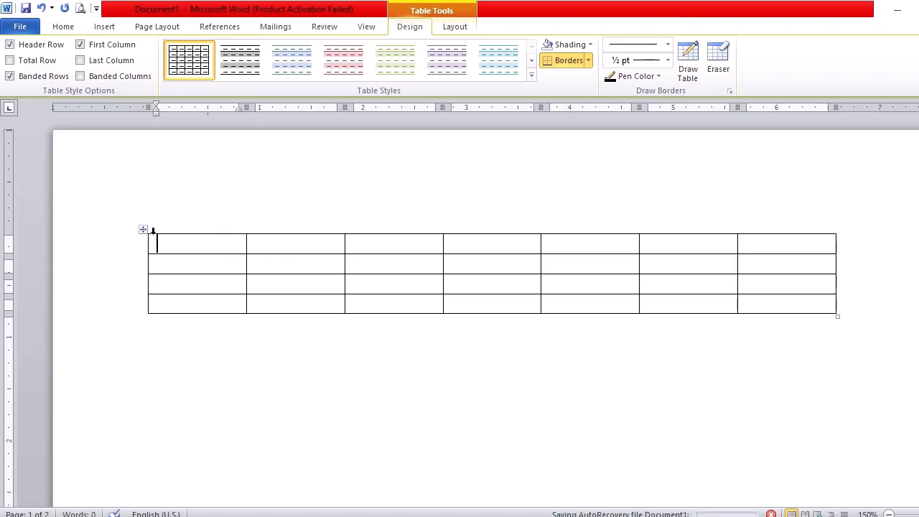
key(ctrl+z)
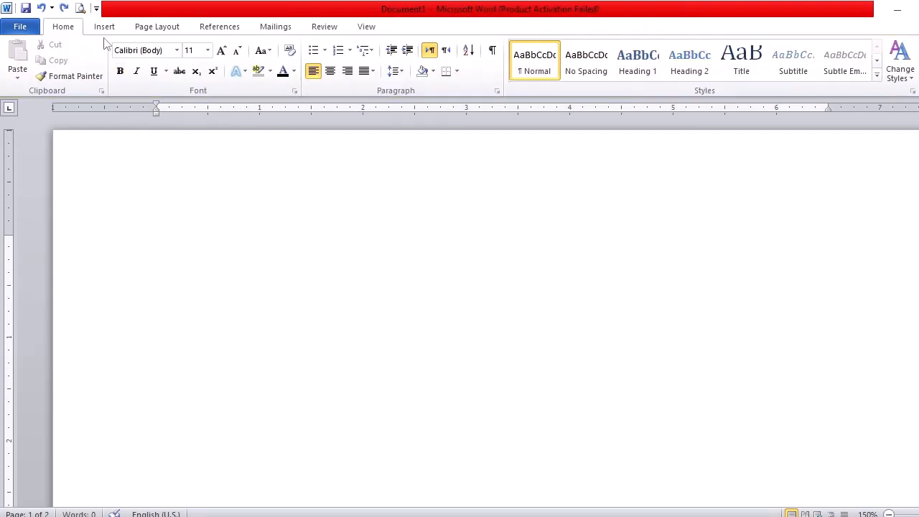
Draw a table outline about 6.4 inches wide and 1.6 inches high with Draw Table
click(103, 29)
click(114, 61)
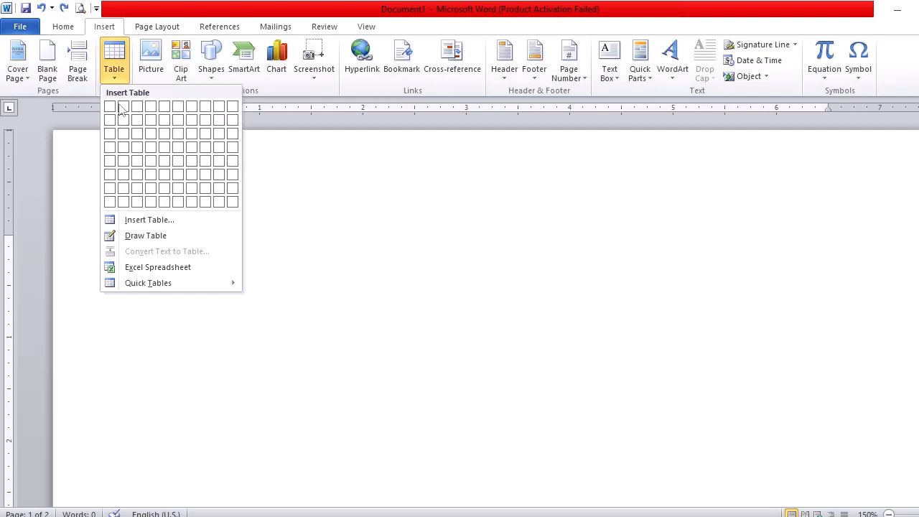
click(159, 242)
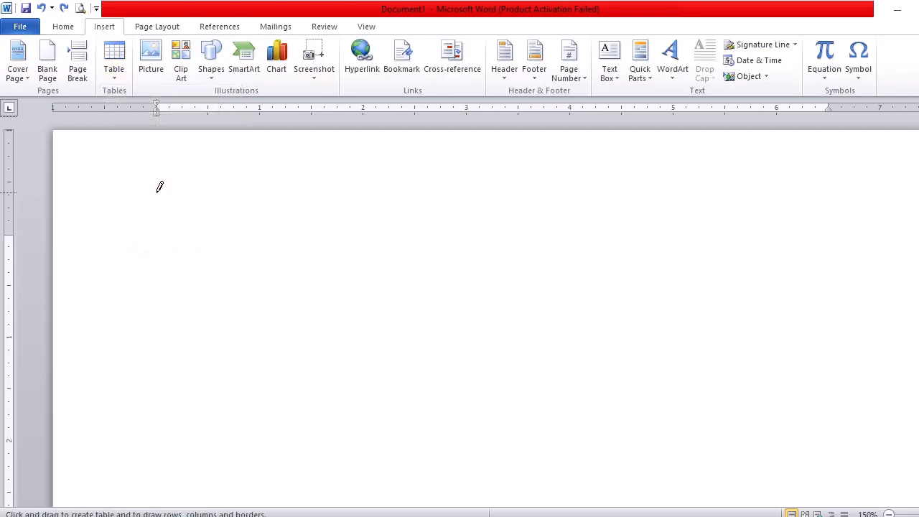
mouse_move(158, 188)
mouse_down()
mouse_move(160, 266)
mouse_move(211, 344)
mouse_move(826, 349)
mouse_up()
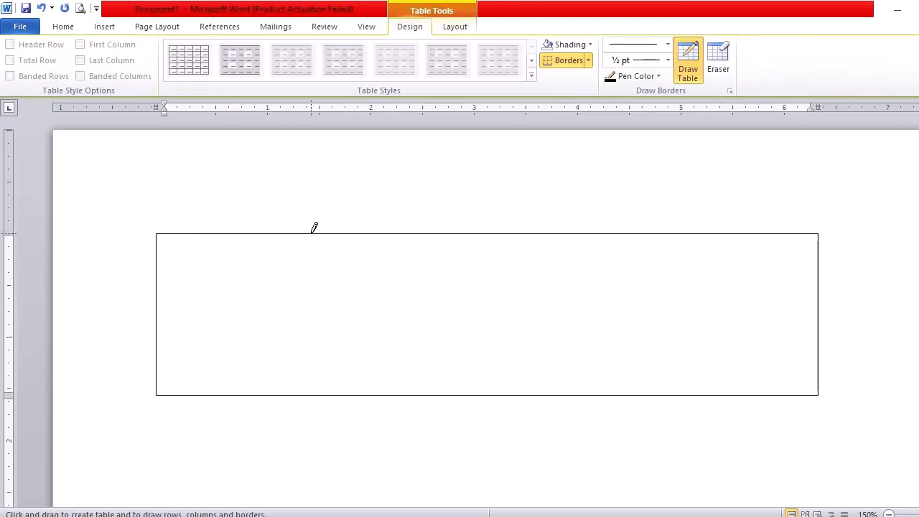
Divide the drawn table with three vertical lines at uneven spacing and three horizontal lines across its full width
drag(313, 235, 314, 391)
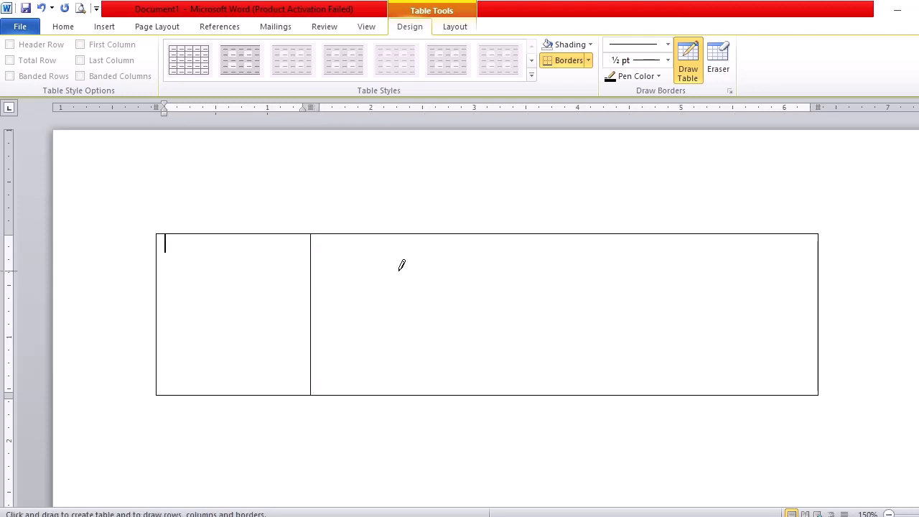
drag(361, 228, 359, 394)
drag(534, 227, 540, 370)
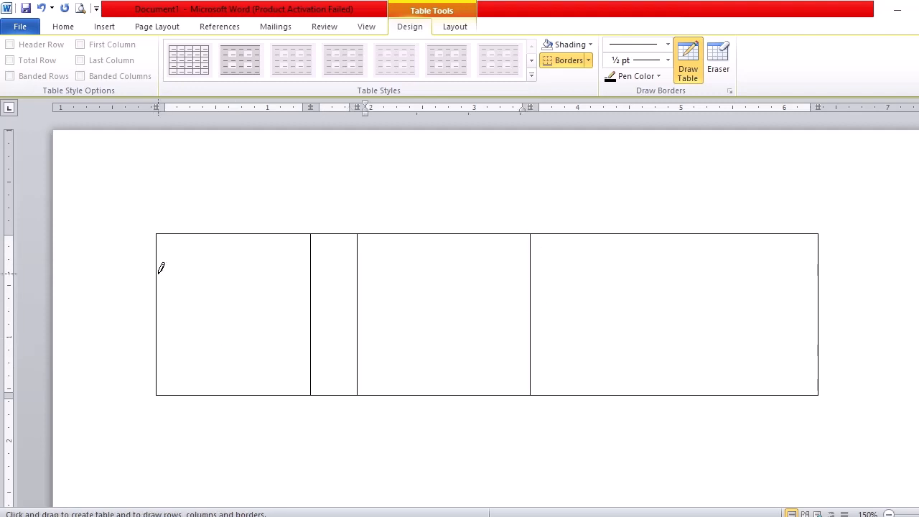
drag(160, 275, 405, 278)
drag(673, 275, 737, 272)
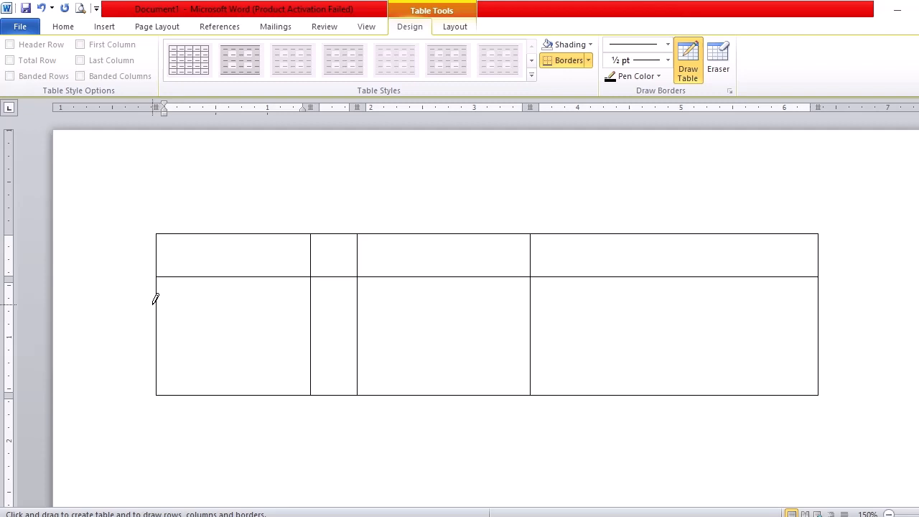
drag(153, 298, 654, 289)
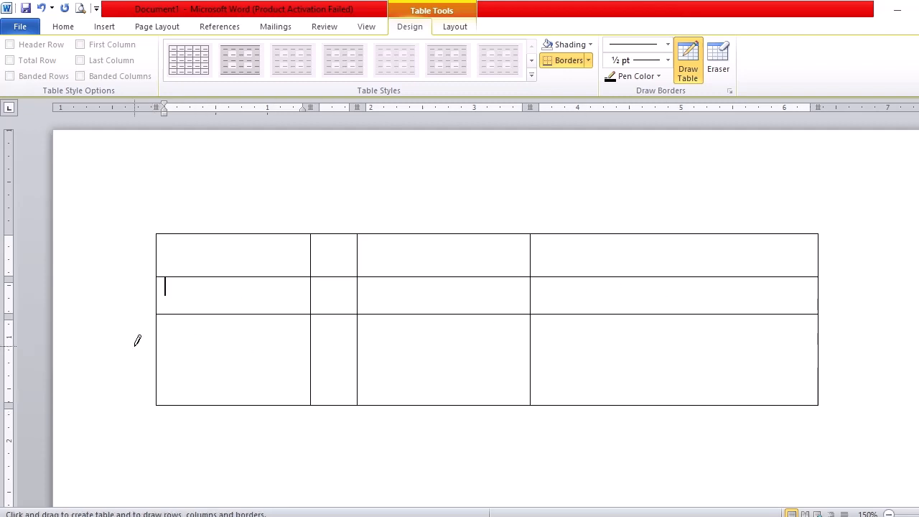
drag(160, 355, 795, 352)
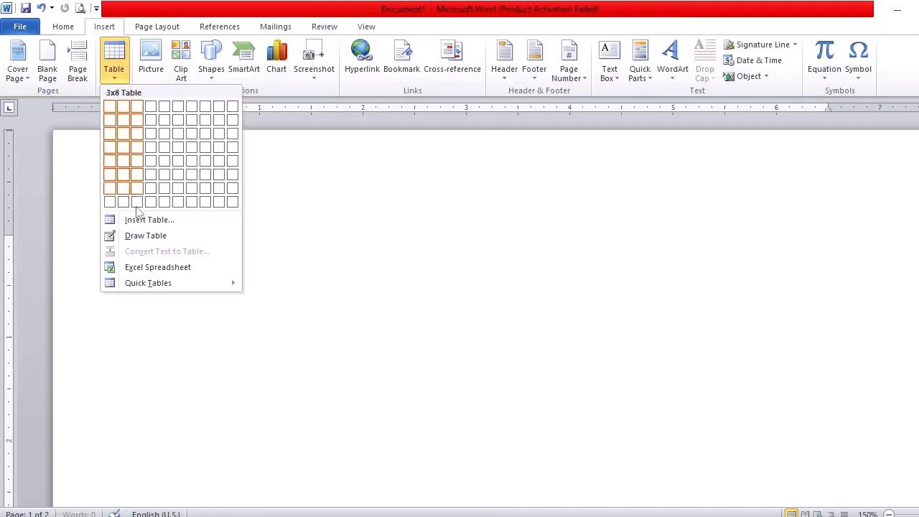
Insert an Excel spreadsheet into the document, dismiss the activation notice and enter "marks" in cell A1
click(156, 267)
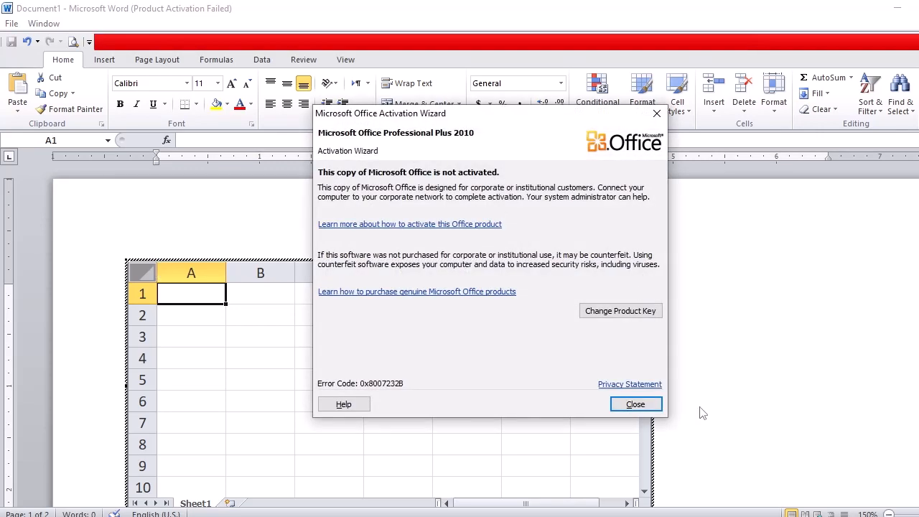
click(619, 405)
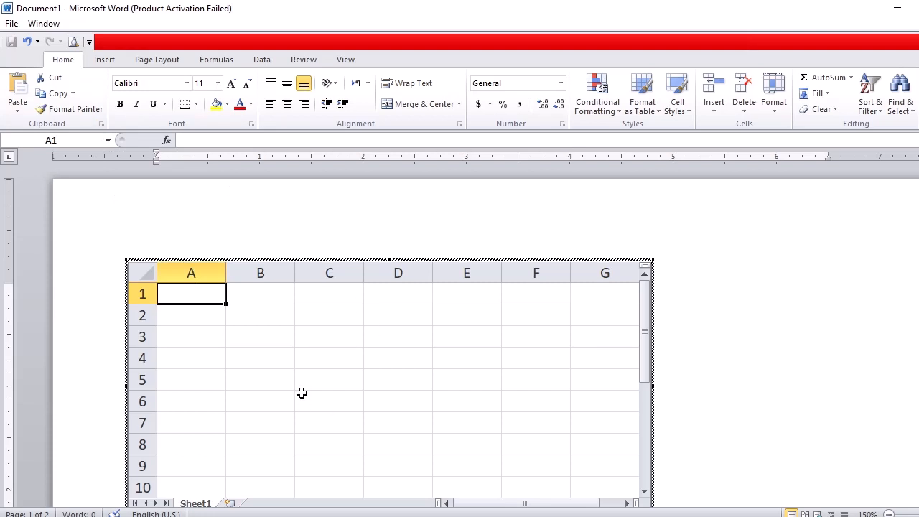
text(marks)
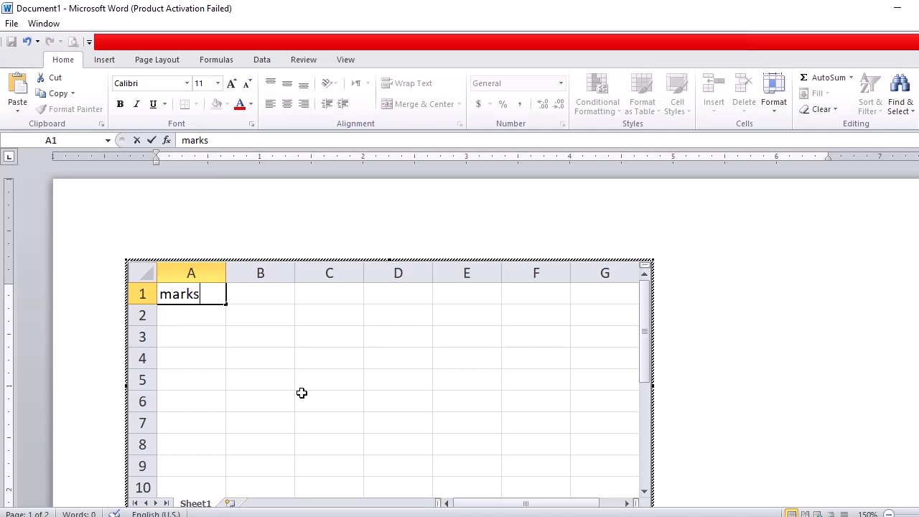
key(Tab)
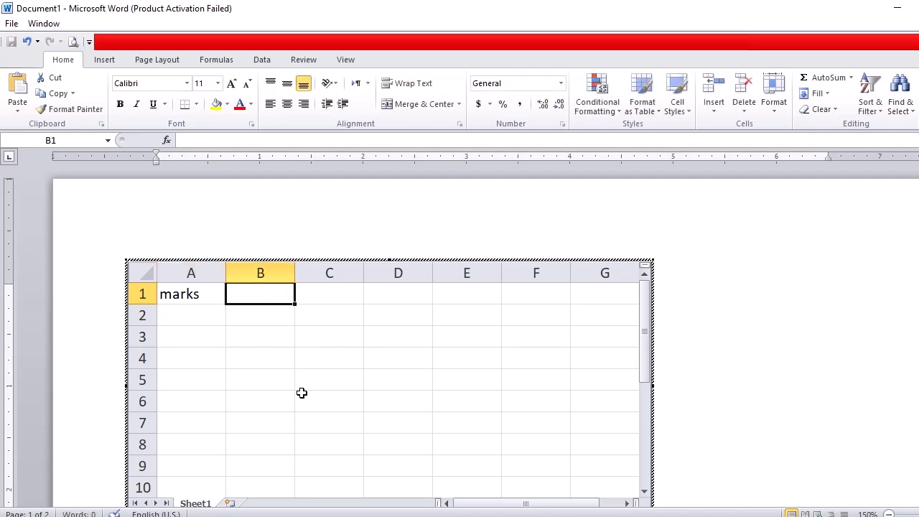
click(790, 321)
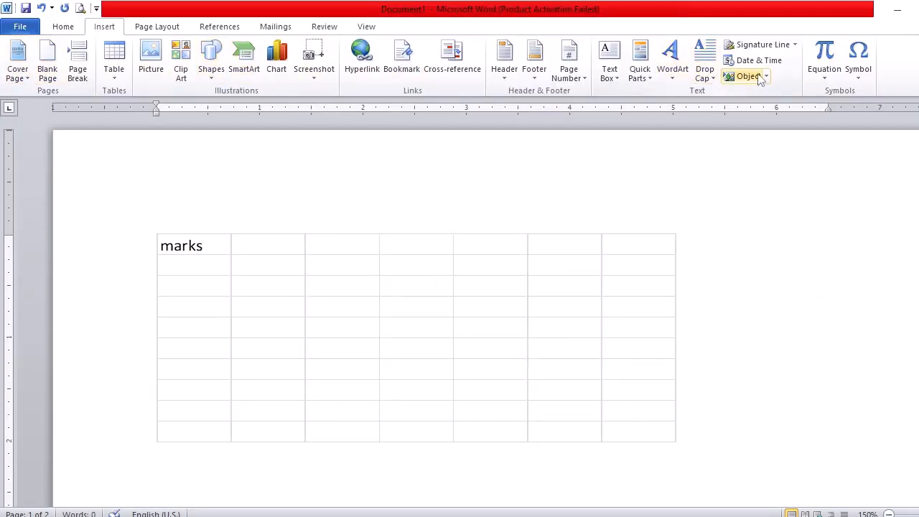
Edit the spreadsheet to hold t.marks 900 and obtainedmarks 750, 650, 650 and 600, and sum B2:B5 in cell B6
double_click(284, 274)
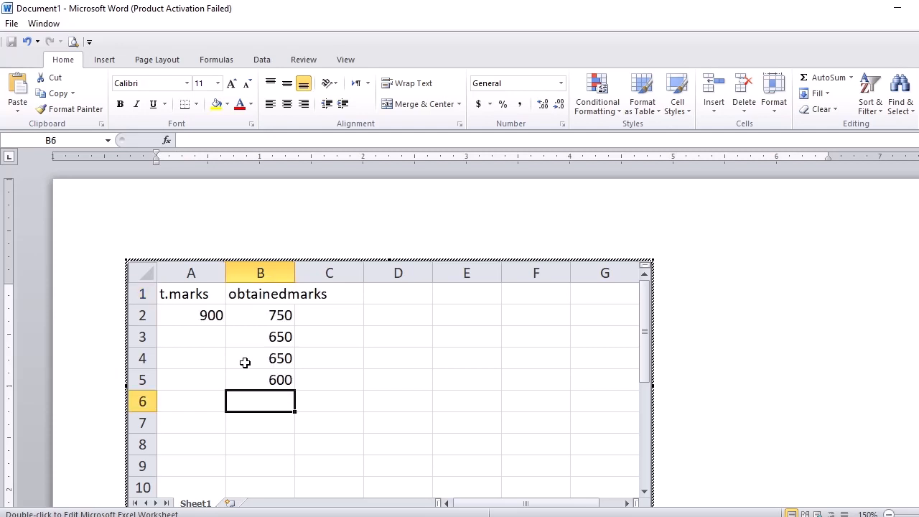
text(=)
key(alt+equal)
key(Return)
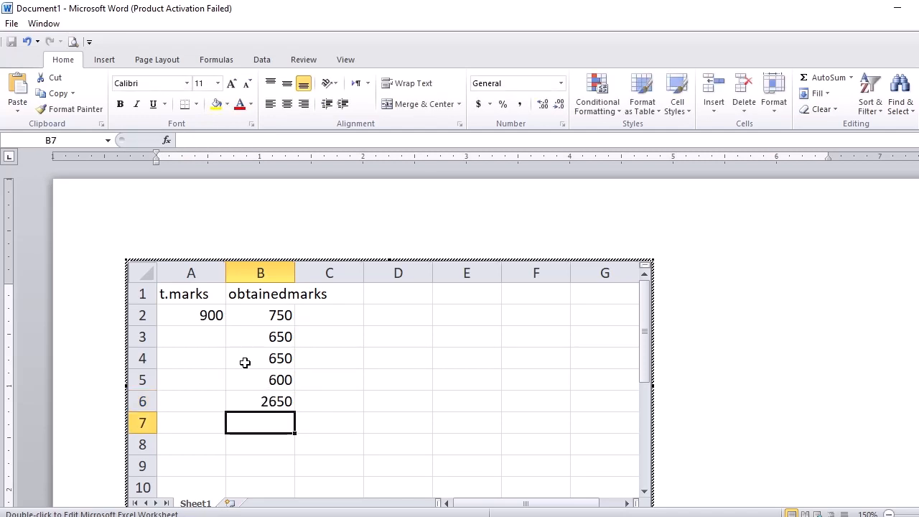
click(276, 406)
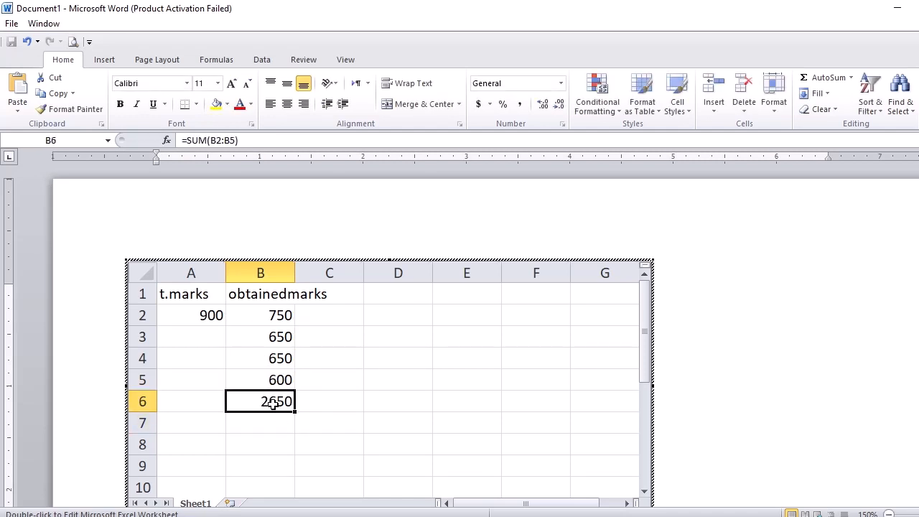
text(=)
Cut the embedded spreadsheet object out of the document
click(181, 237)
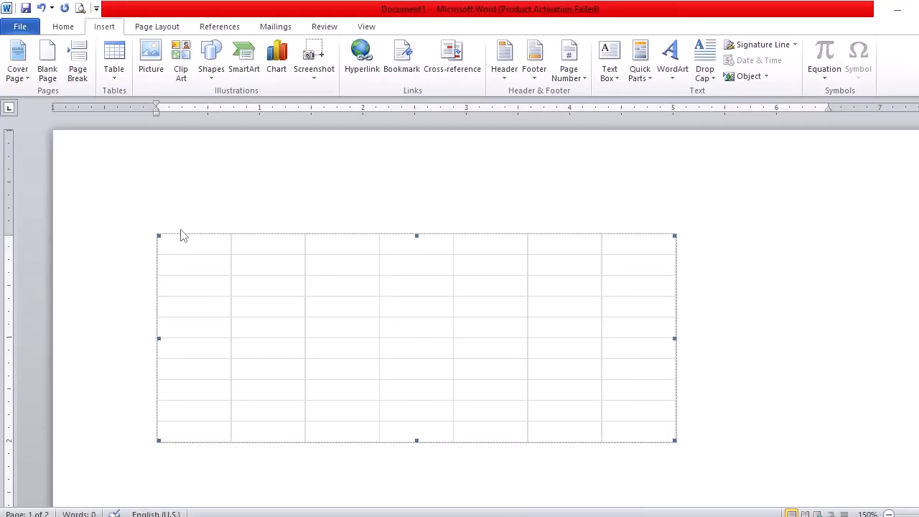
right_click(160, 241)
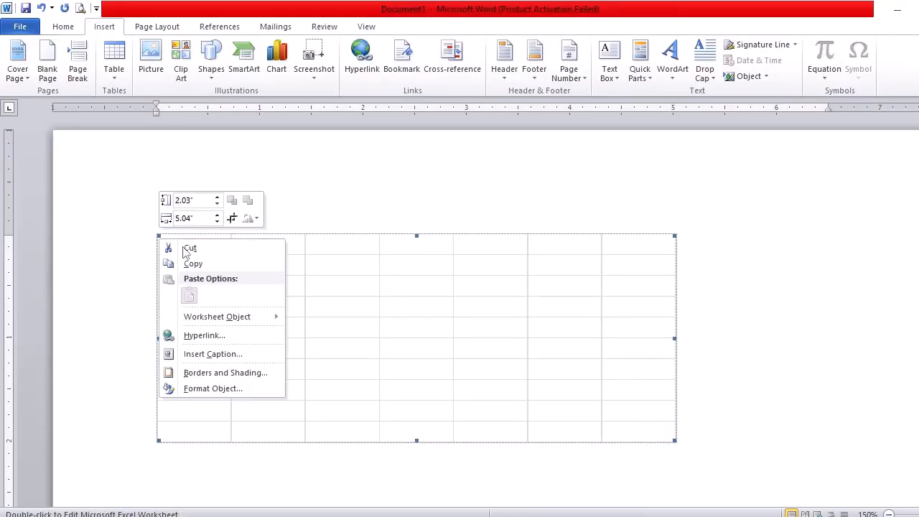
click(188, 250)
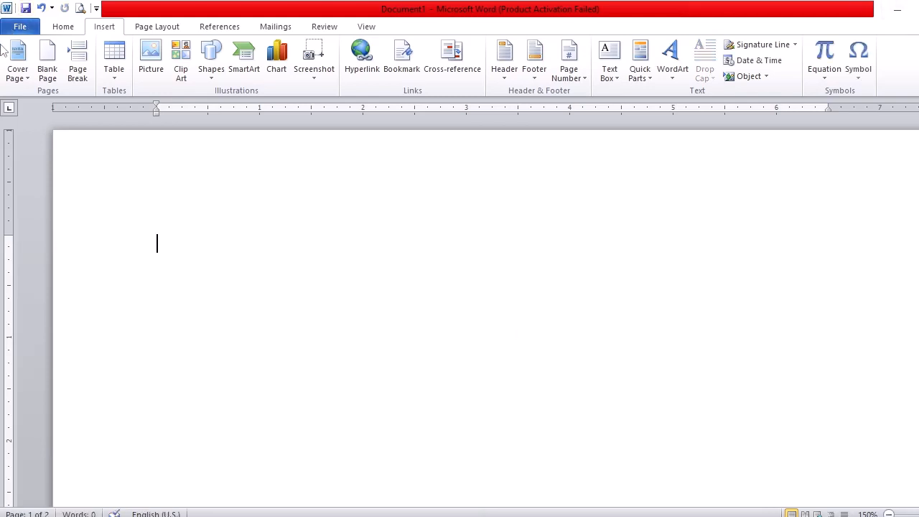
click(116, 82)
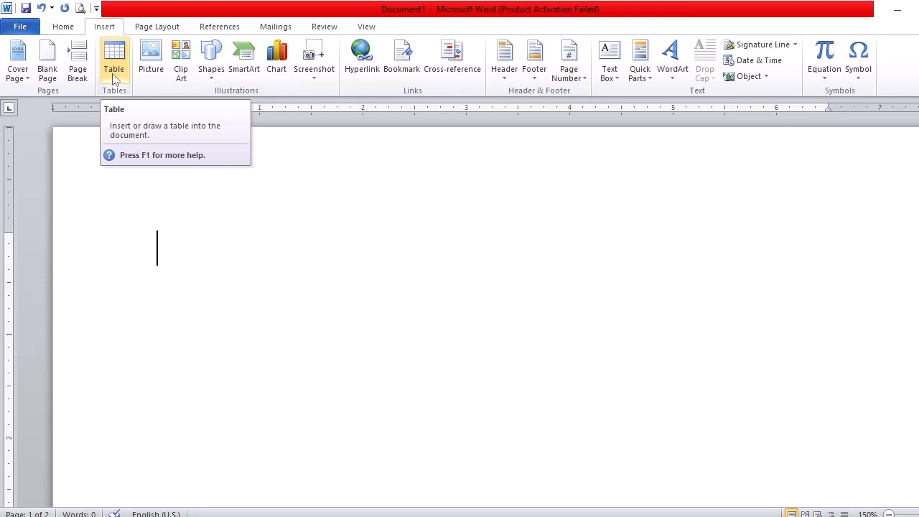
click(113, 80)
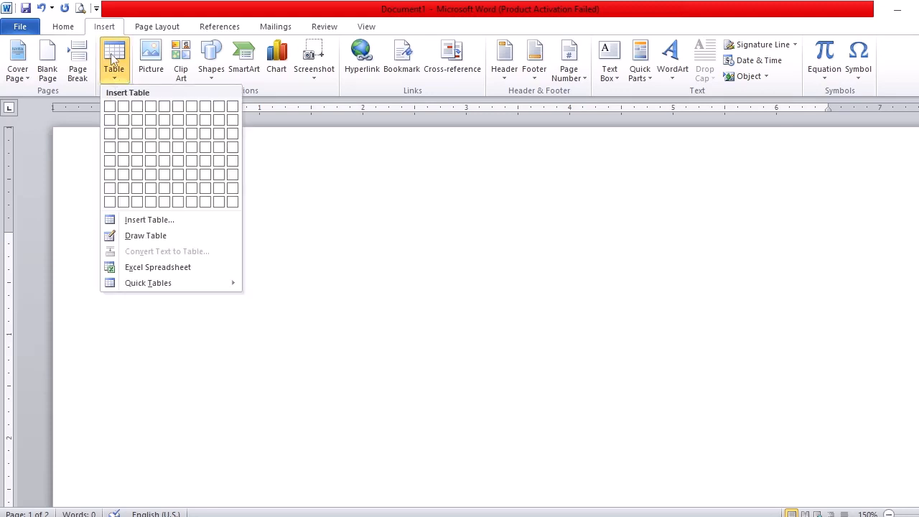
click(117, 76)
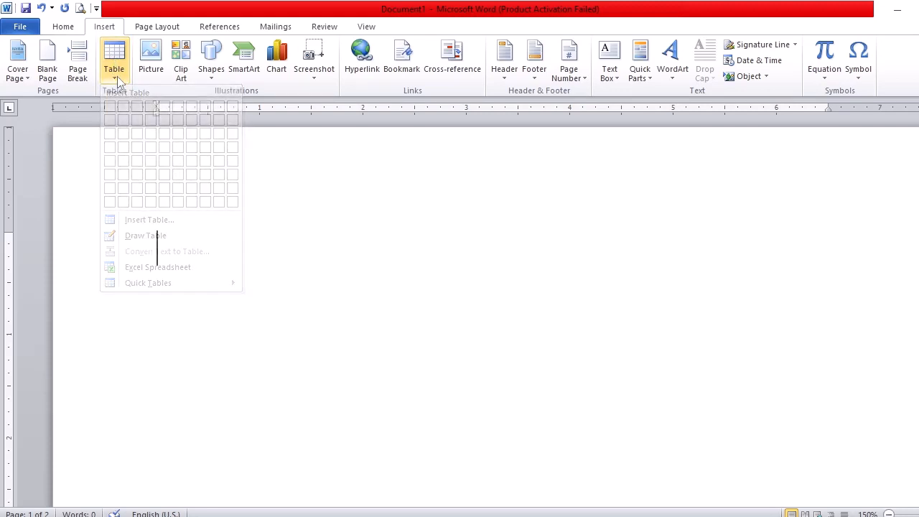
click(114, 85)
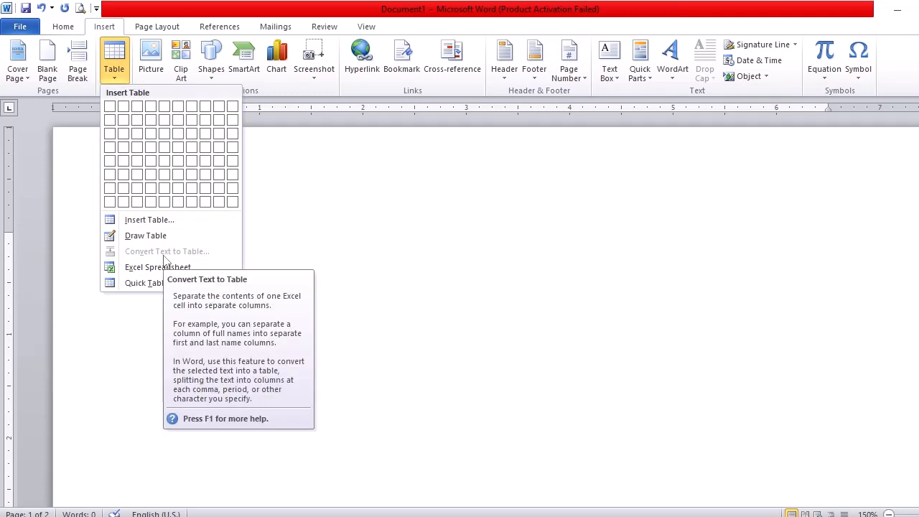
click(279, 294)
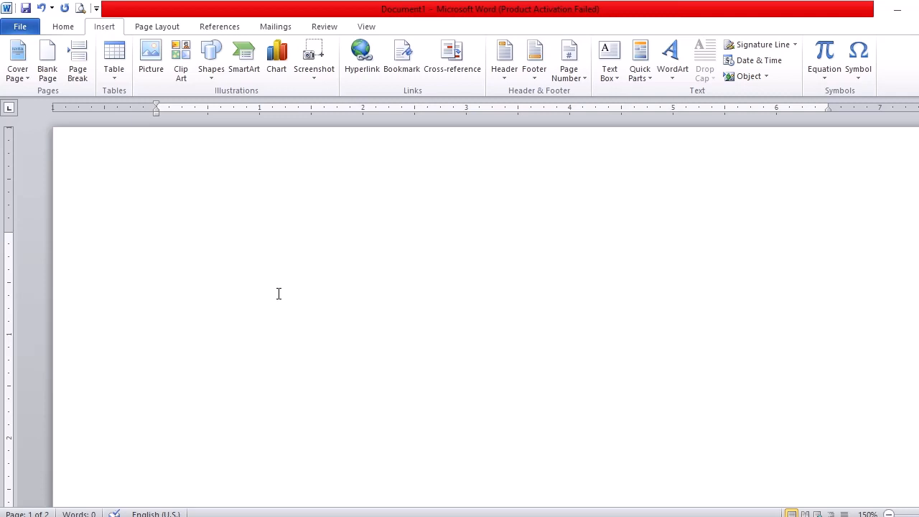
Enter the tab-separated headings "Roll no", "name" and "F.name" on the first line of the document
text(roll no)
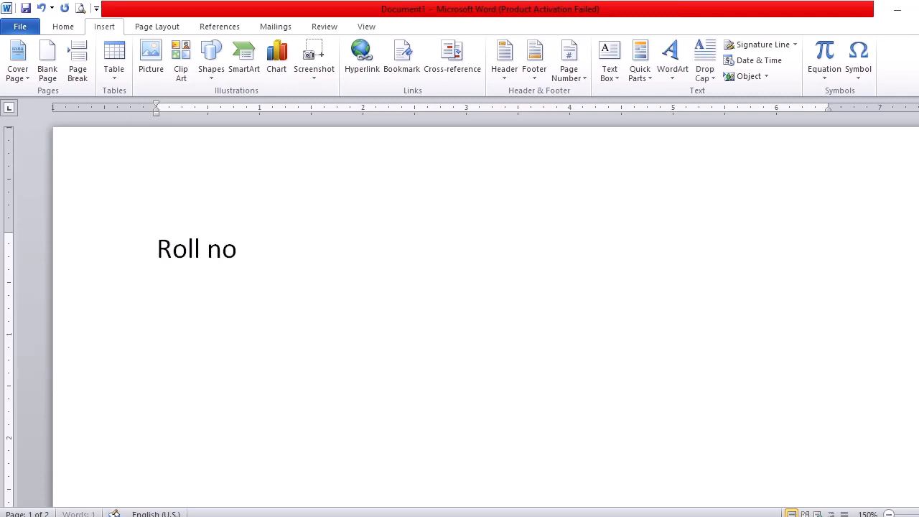
key(Tab)
text(name)
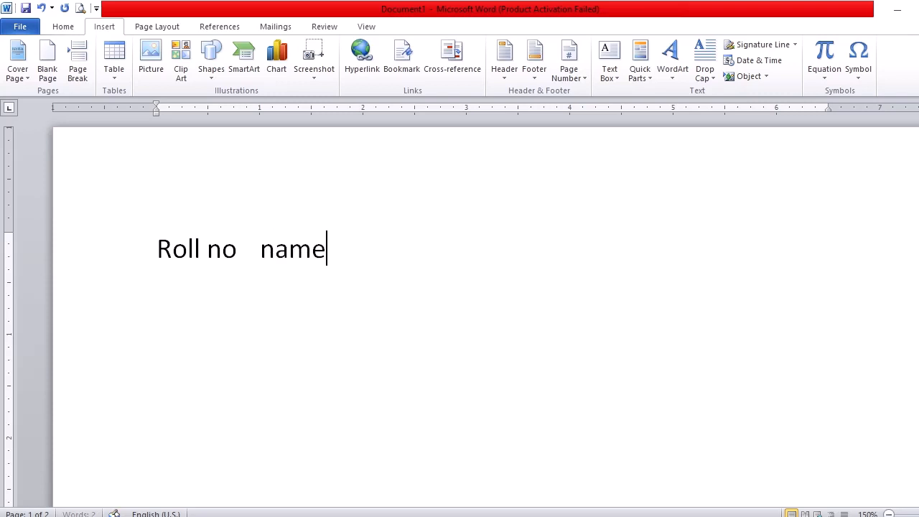
key(Tab)
text(father)
key(BackSpace)
key(BackSpace)
key(BackSpace)
key(BackSpace)
key(BackSpace)
key(BackSpace)
text(F.nam)
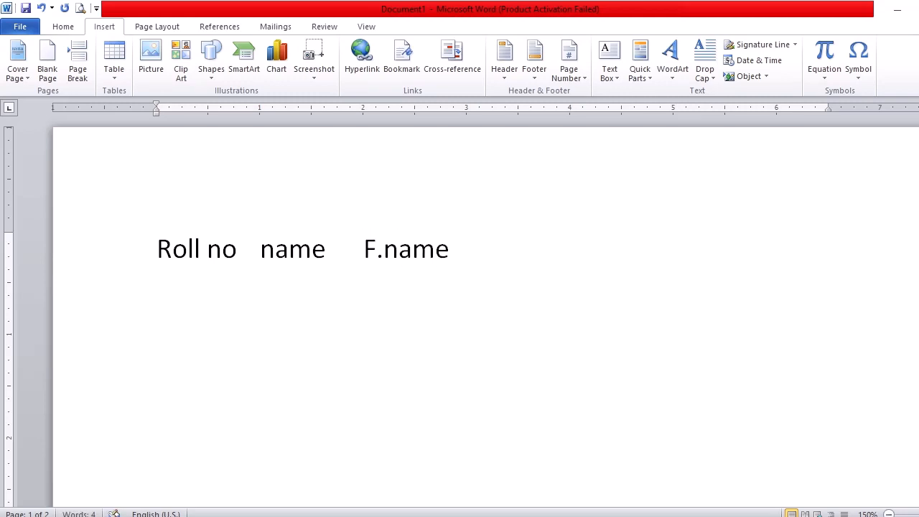
Complete the tab-separated heading line with "Marks" and "Grade" after "F.name" and end the line
text(e)
key(Tab)
text(Marks)
key(Tab)
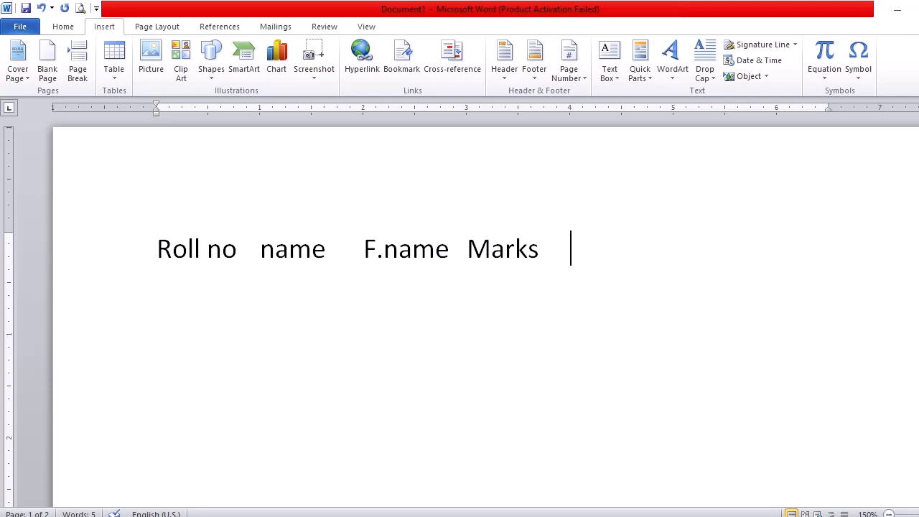
text(Grade)
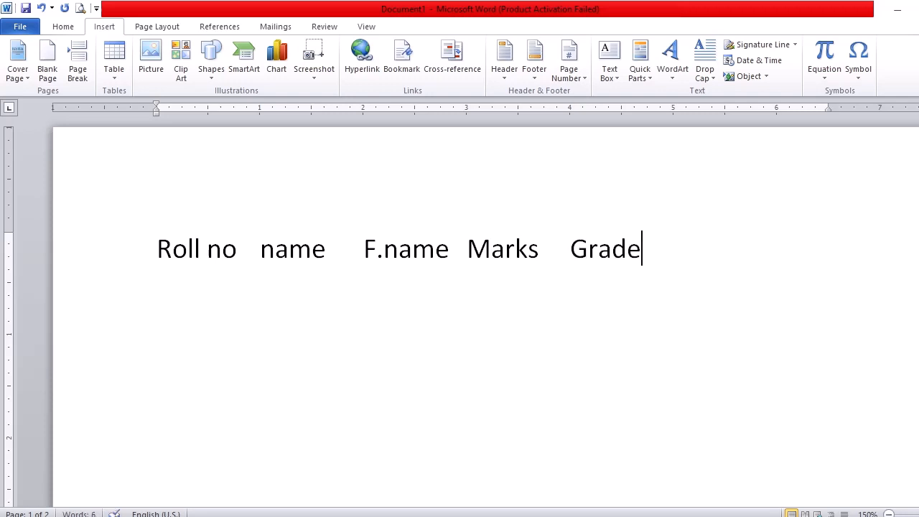
key(Return)
Convert the whole heading line into a five-column table, separating the text at tabs
click(272, 251)
double_click(271, 252)
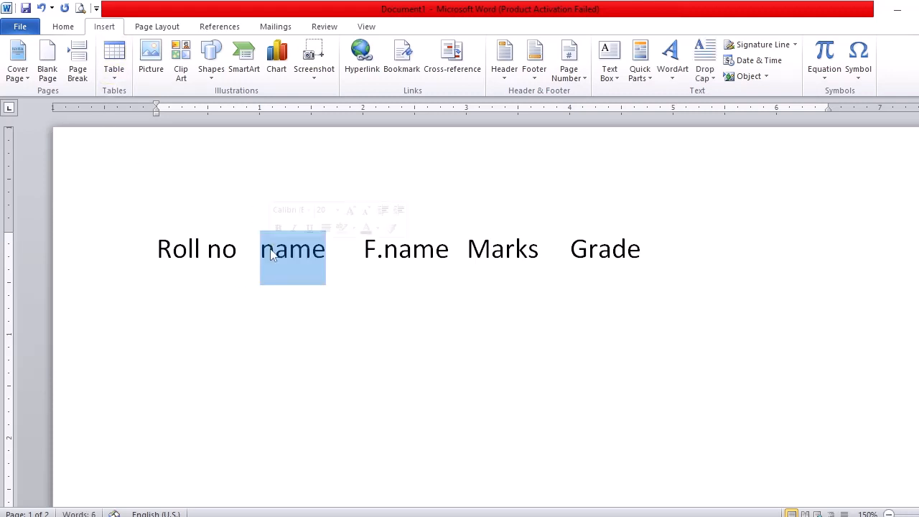
triple_click(267, 251)
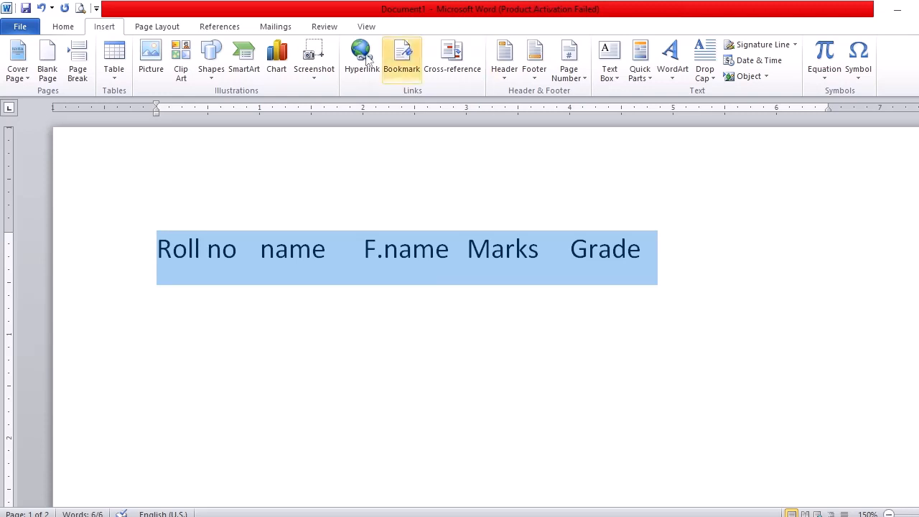
click(117, 82)
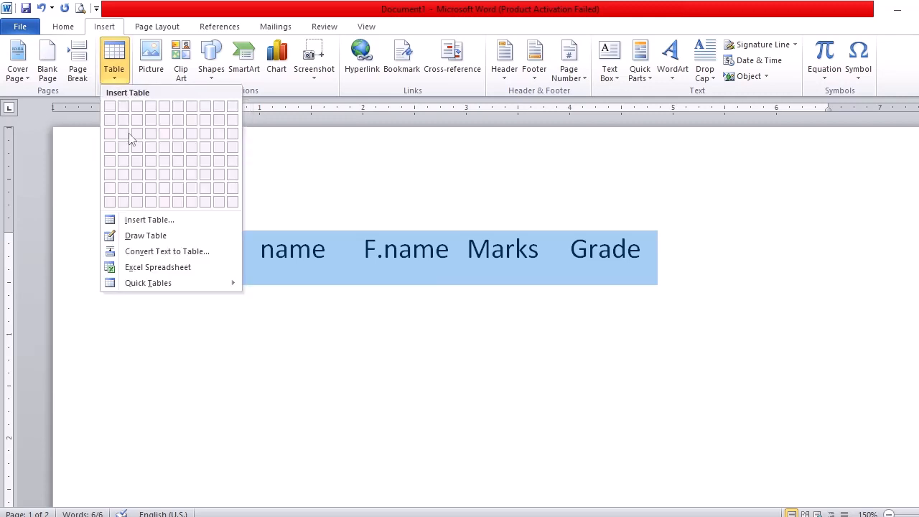
click(417, 293)
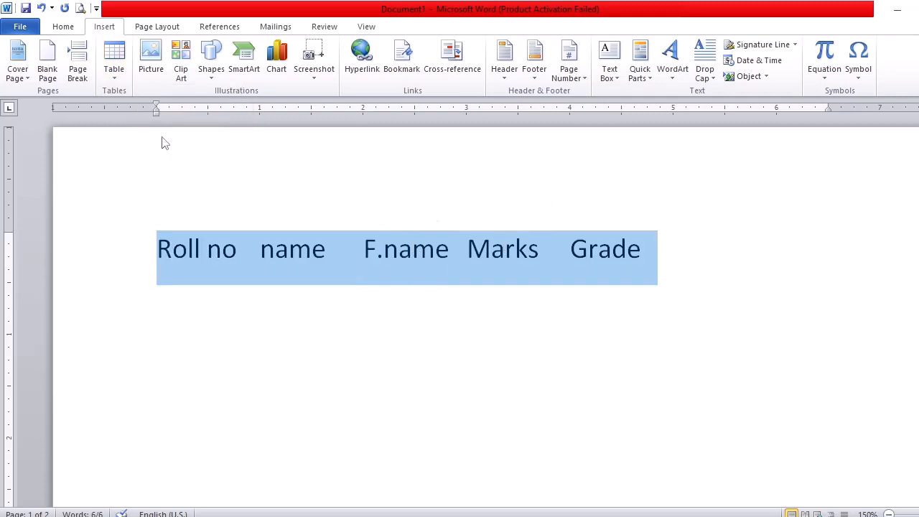
click(115, 78)
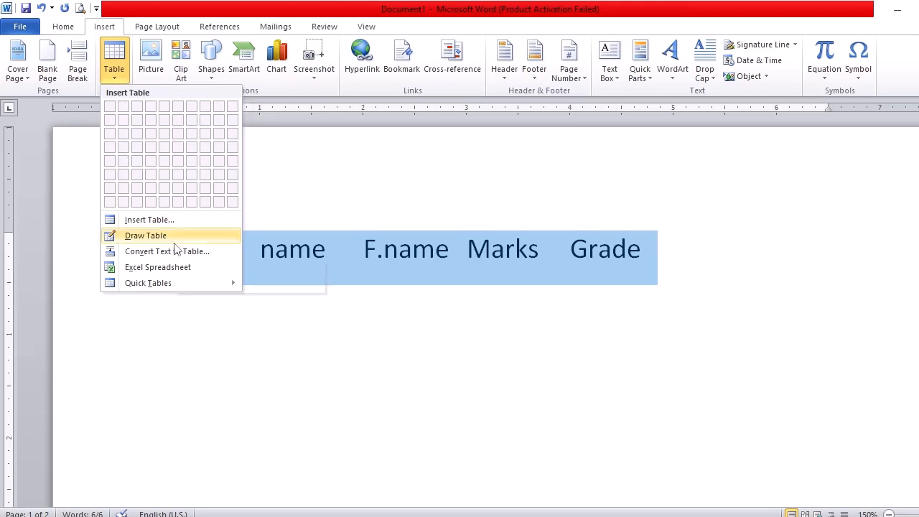
click(194, 255)
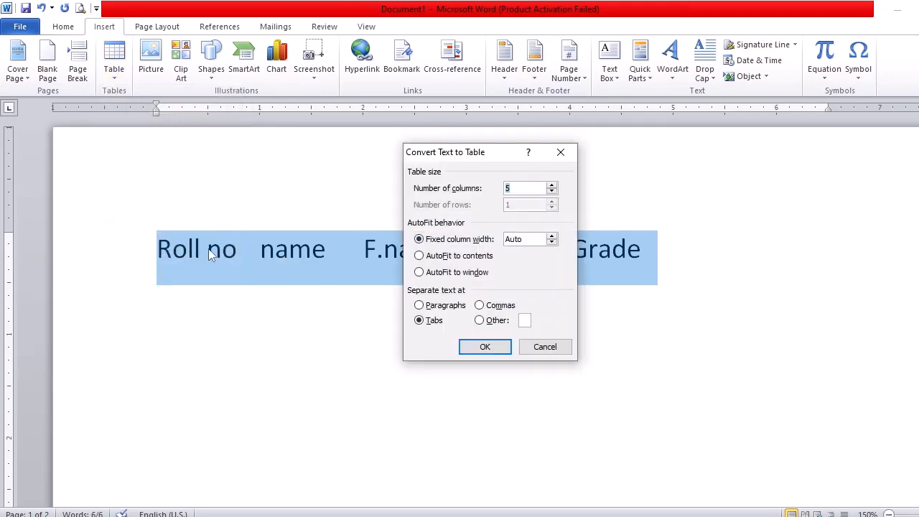
click(485, 347)
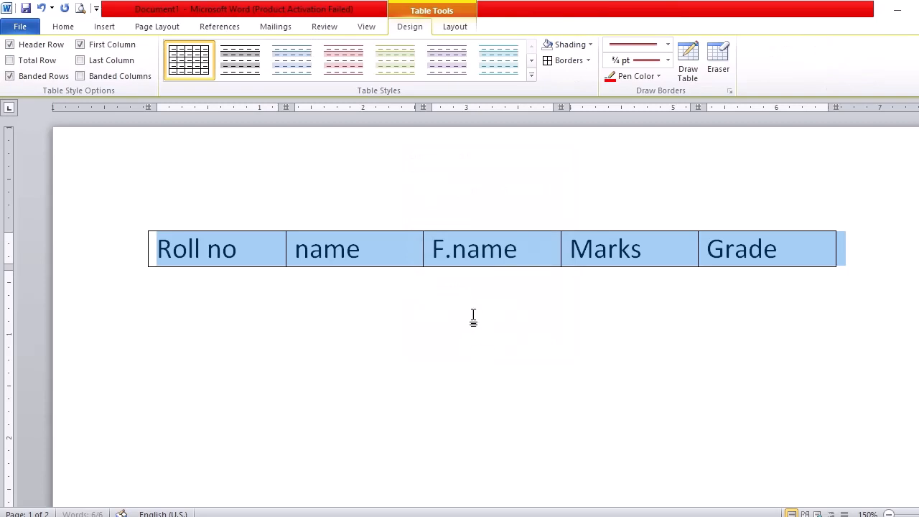
Add two rows below the headings and enter "jjkkl" in the first cell under Grade
click(796, 259)
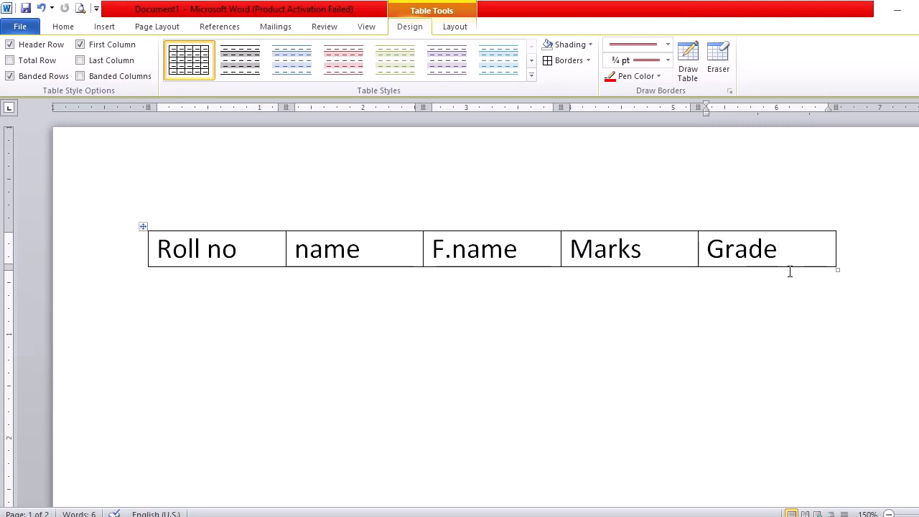
key(Tab)
key(Tab)
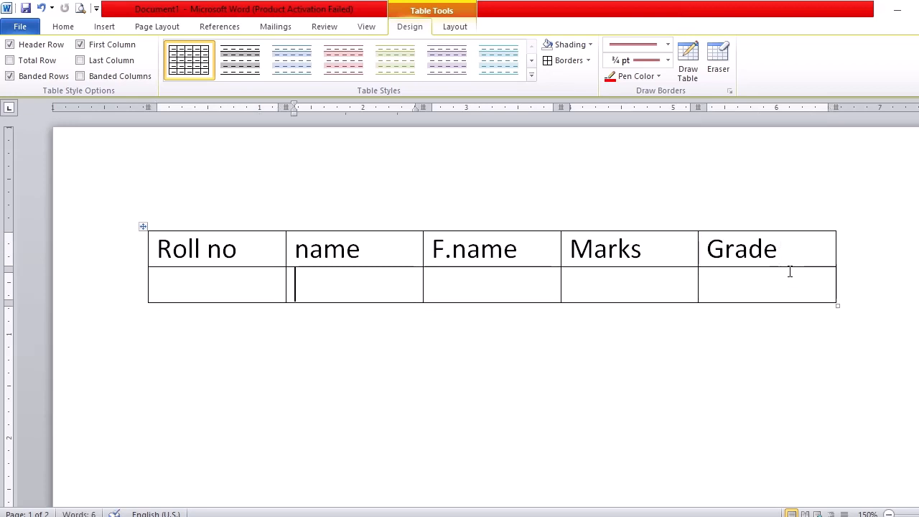
key(Tab)
key(Tab)
key(Tab)
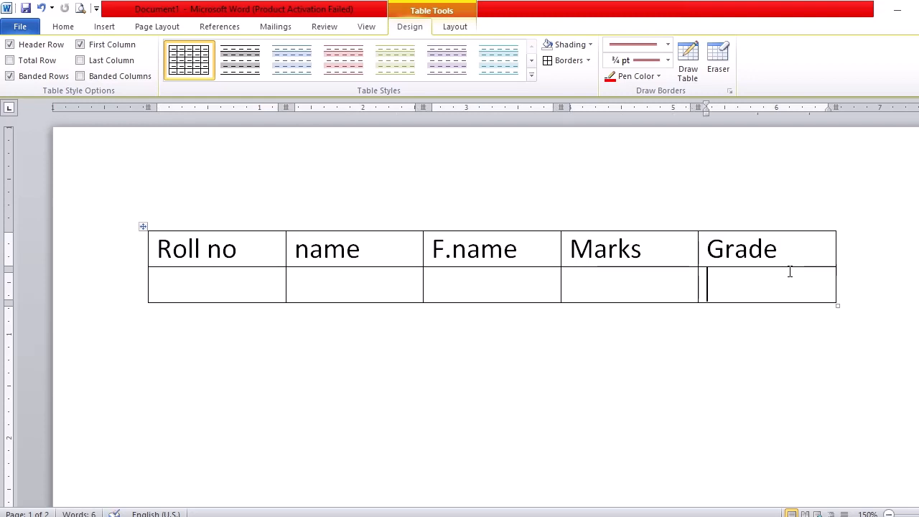
text(jjkkl)
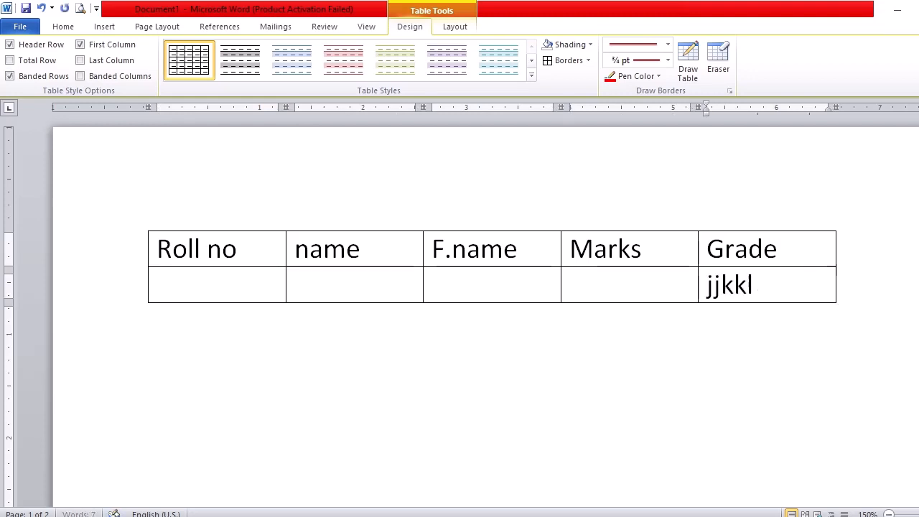
key(Tab)
key(Tab)
key(Tab)
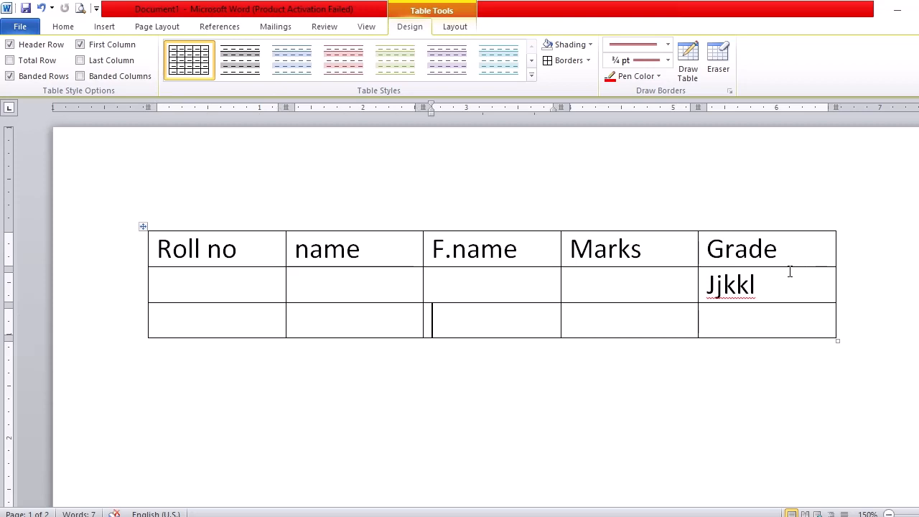
Add an empty column after Grade and one more row at the end of the table
key(Tab)
key(Tab)
key(Tab)
key(Tab)
key(Tab)
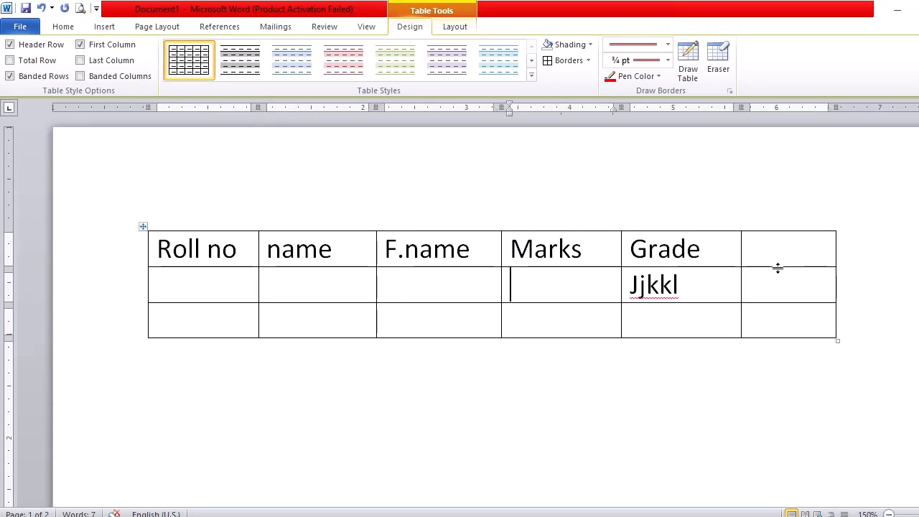
key(Tab)
key(Tab)
key(Tab)
key(Tab)
key(Tab)
key(Tab)
key(Tab)
key(Tab)
key(Tab)
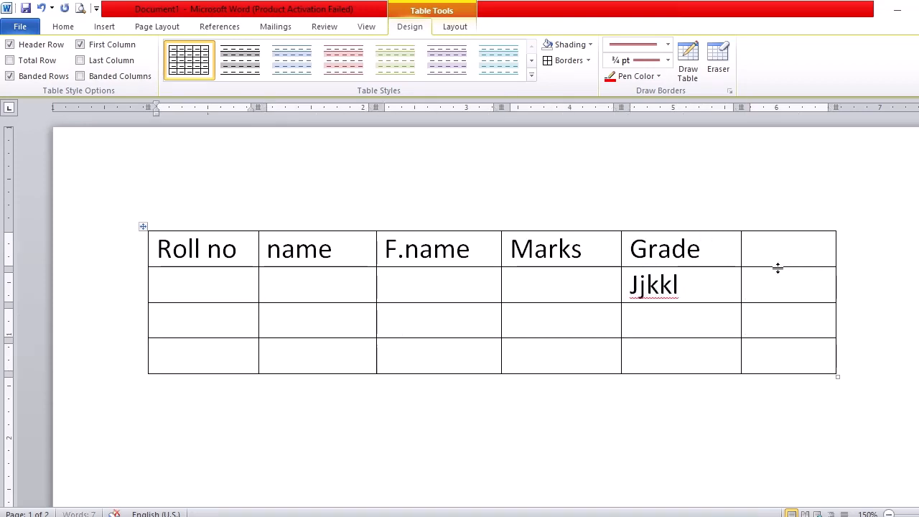
Review the row and column insertion options for the empty heading cell and the available table creation options
click(790, 246)
right_click(790, 246)
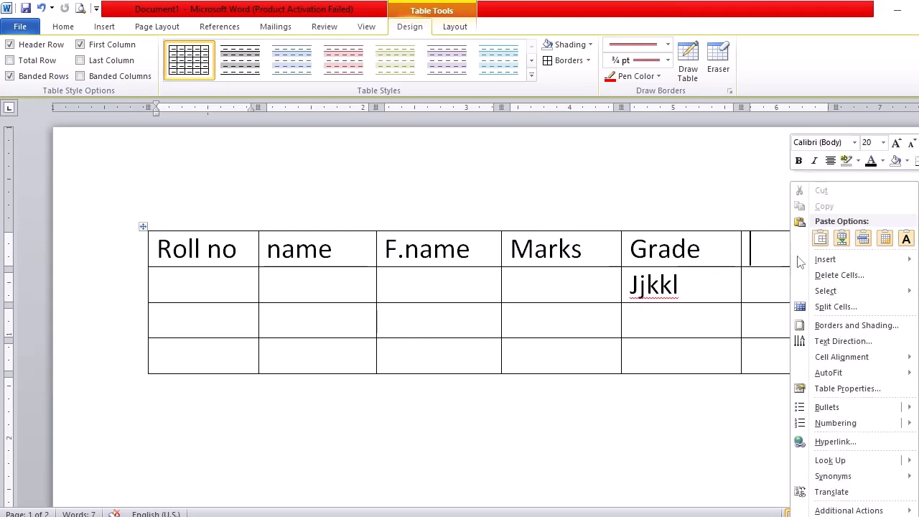
mouse_move(833, 266)
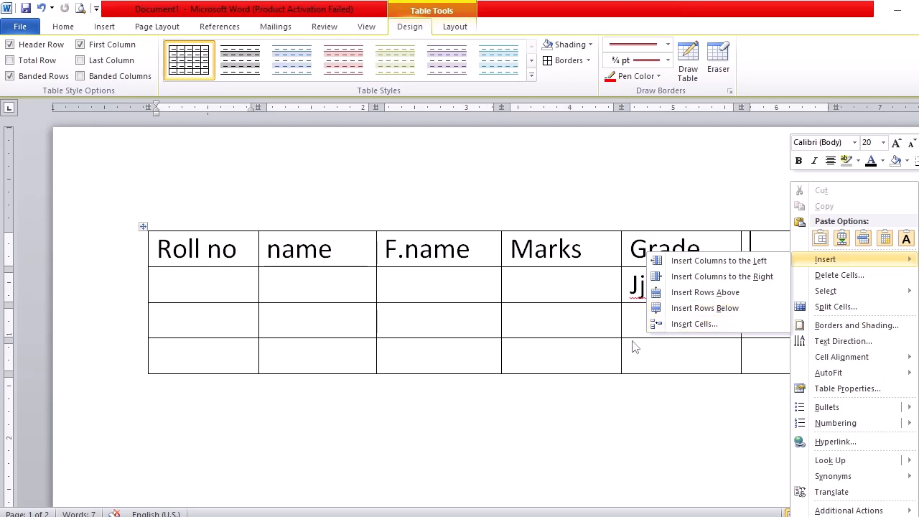
click(421, 331)
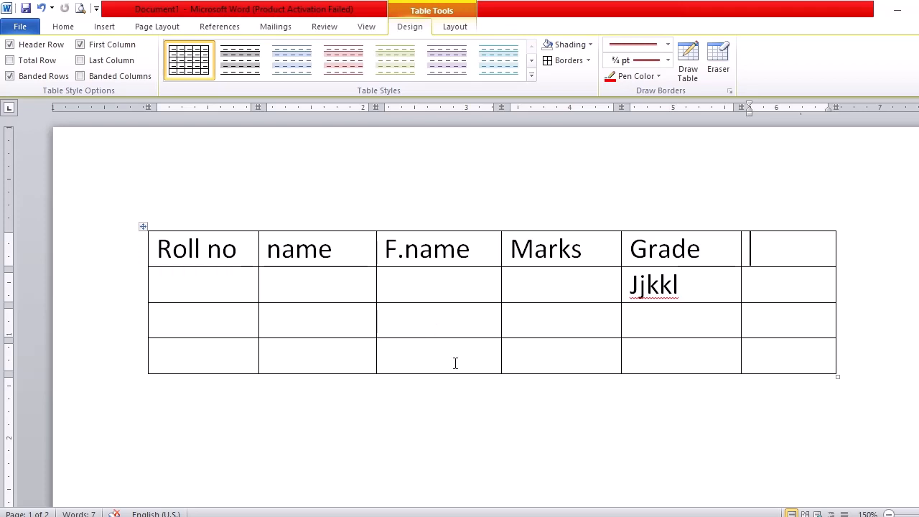
click(105, 29)
click(113, 61)
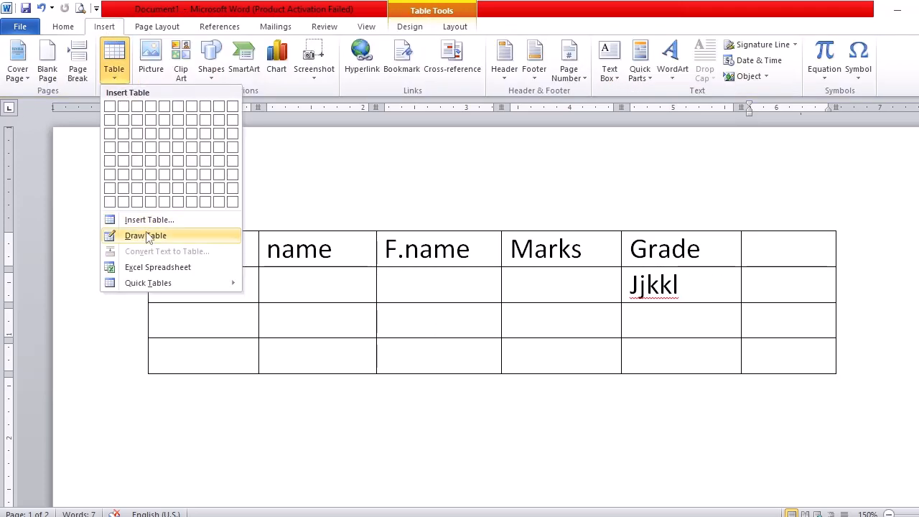
click(446, 313)
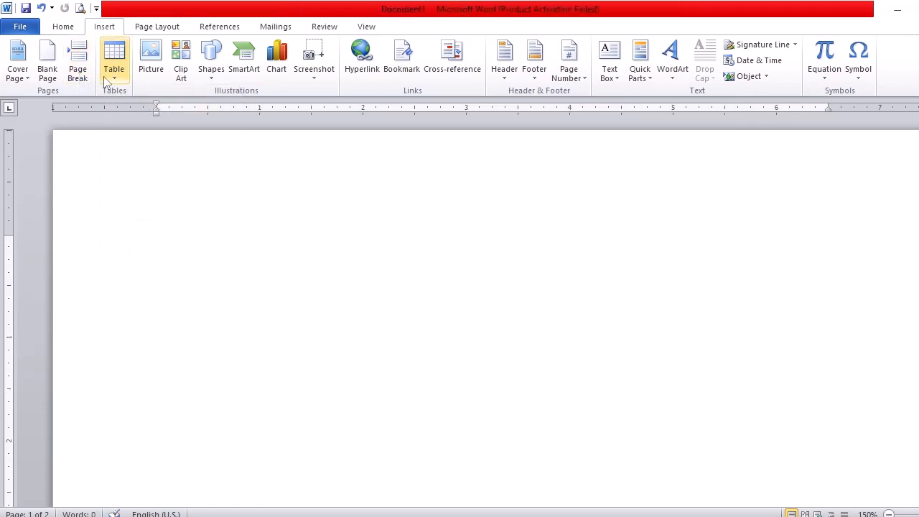
Insert a table with 4 columns and 2 rows on the empty page and open its table style choices
click(117, 78)
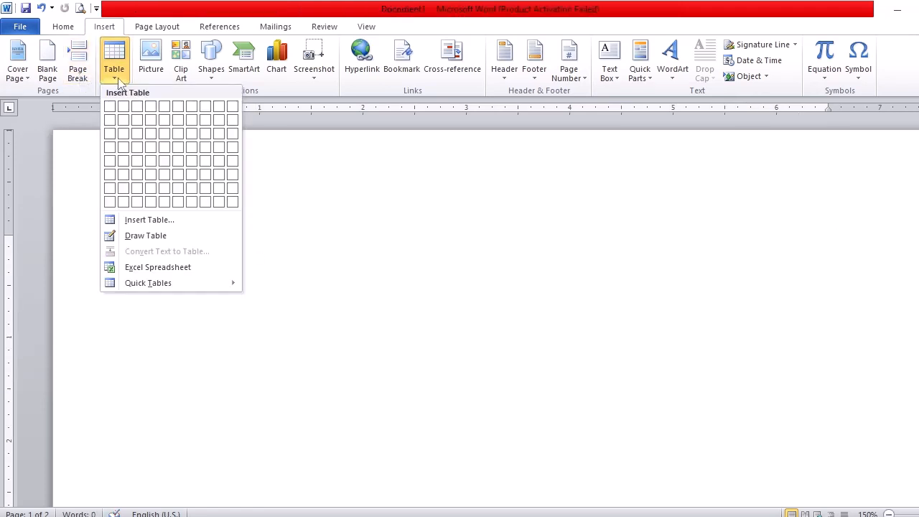
click(154, 221)
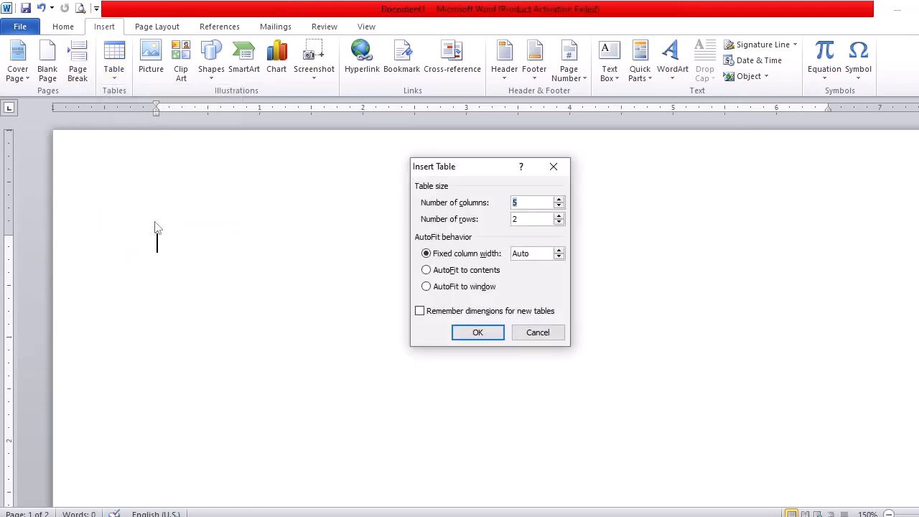
click(558, 207)
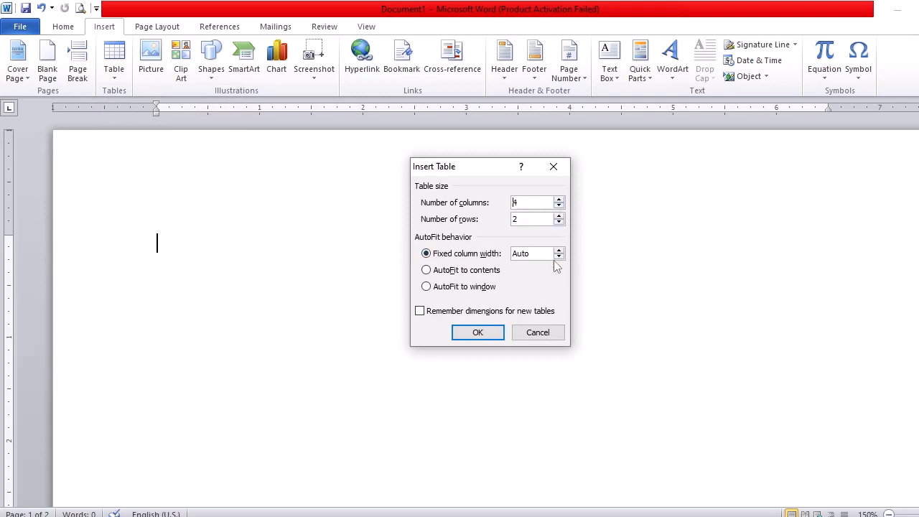
click(493, 335)
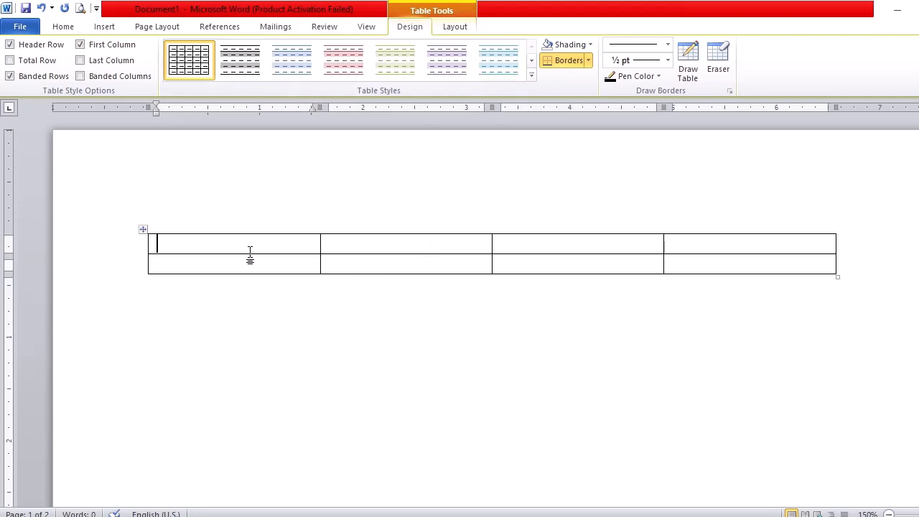
click(328, 246)
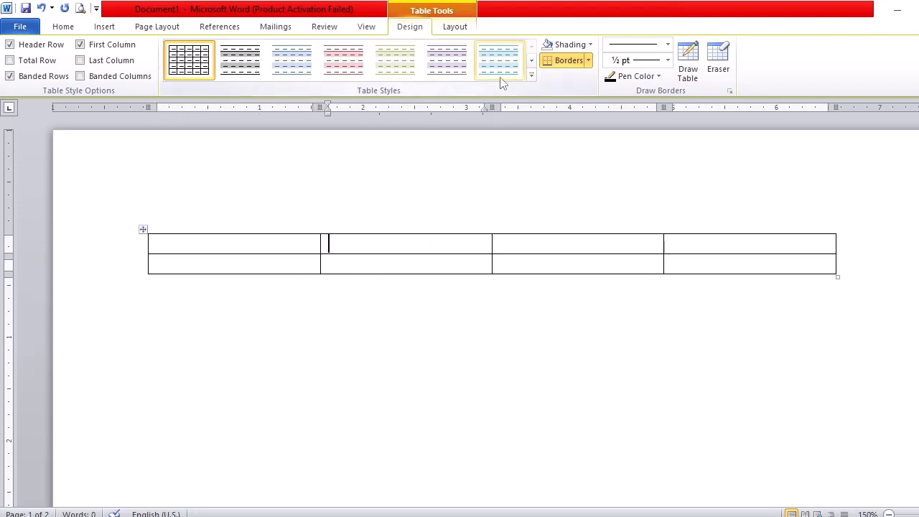
click(532, 77)
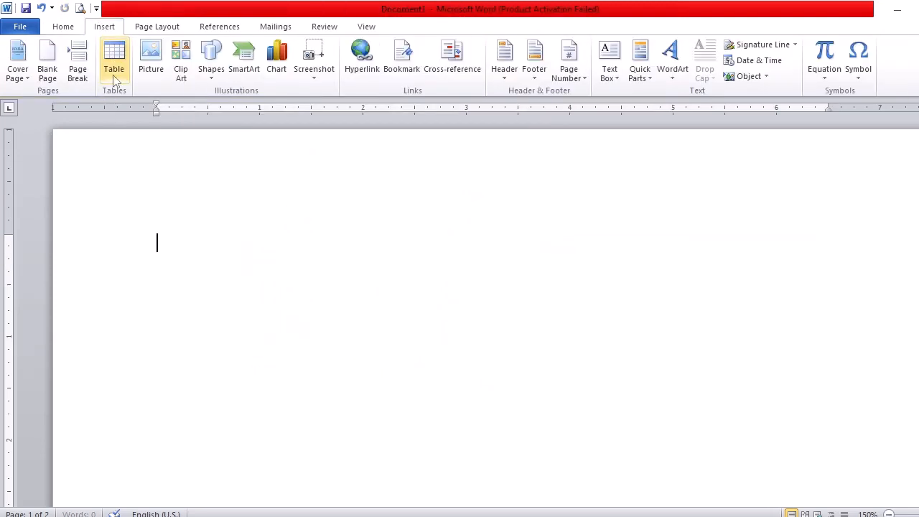
Insert a table with 5 columns and 5 rows and apply the built-in style with orange header row, orange first column and thick black lines
click(113, 61)
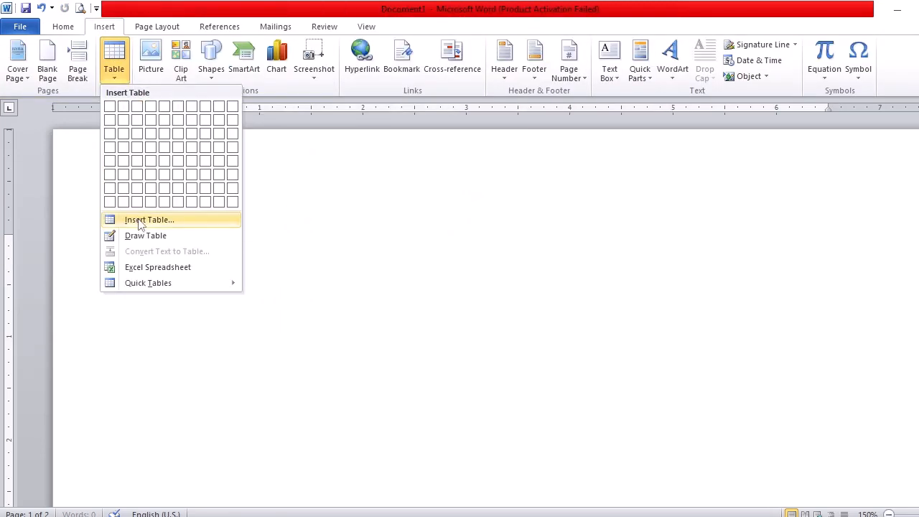
click(205, 219)
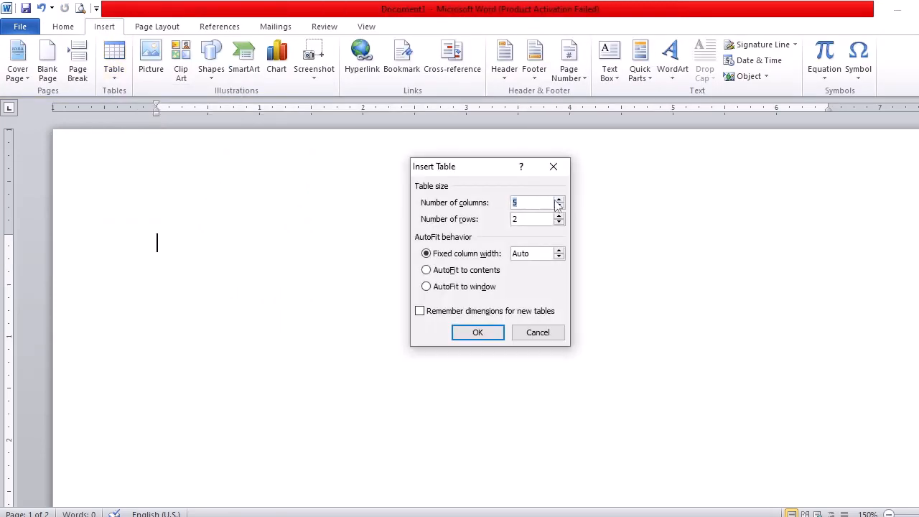
click(559, 215)
click(559, 215)
click(559, 216)
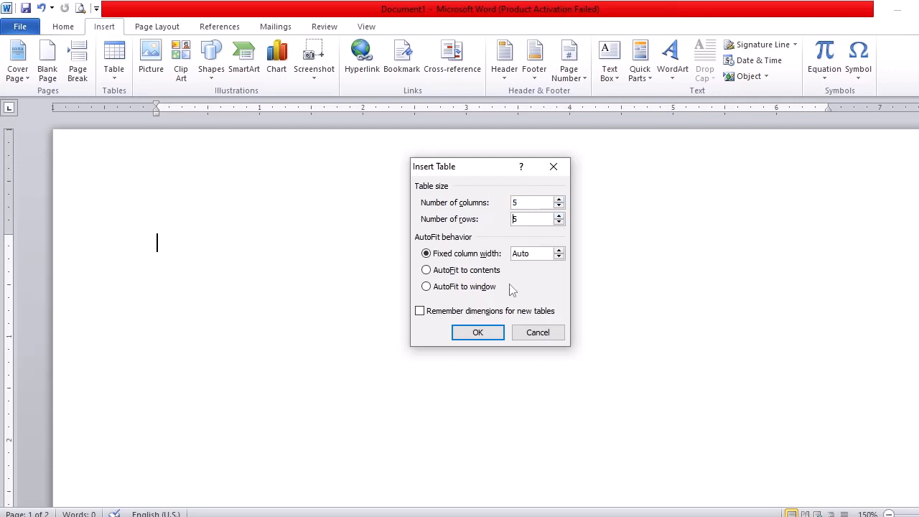
click(478, 332)
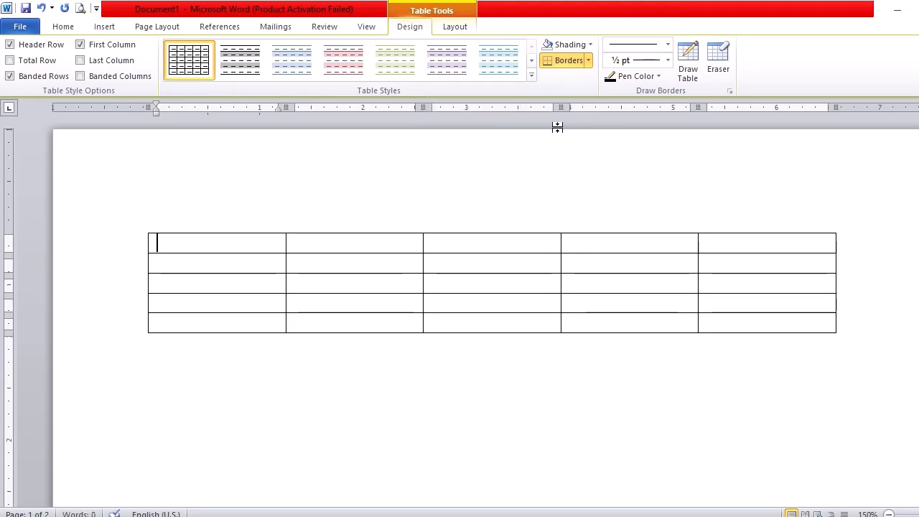
click(532, 76)
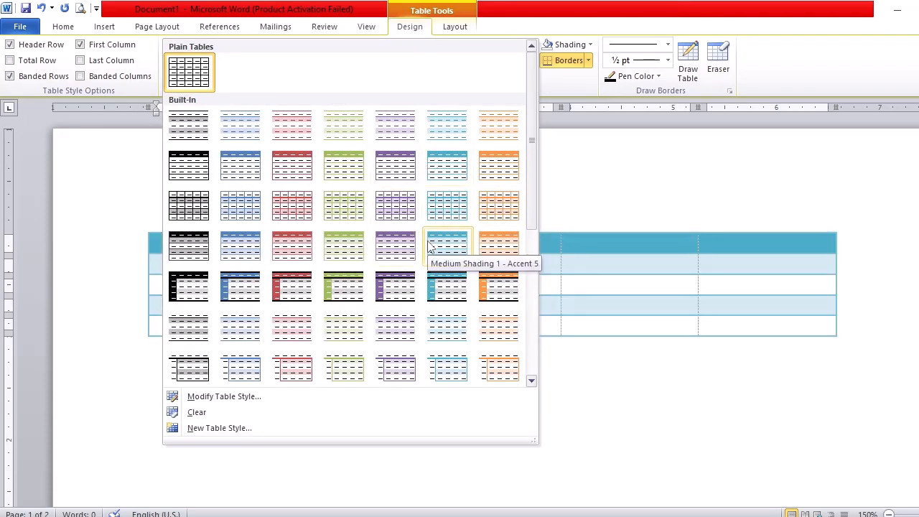
click(483, 302)
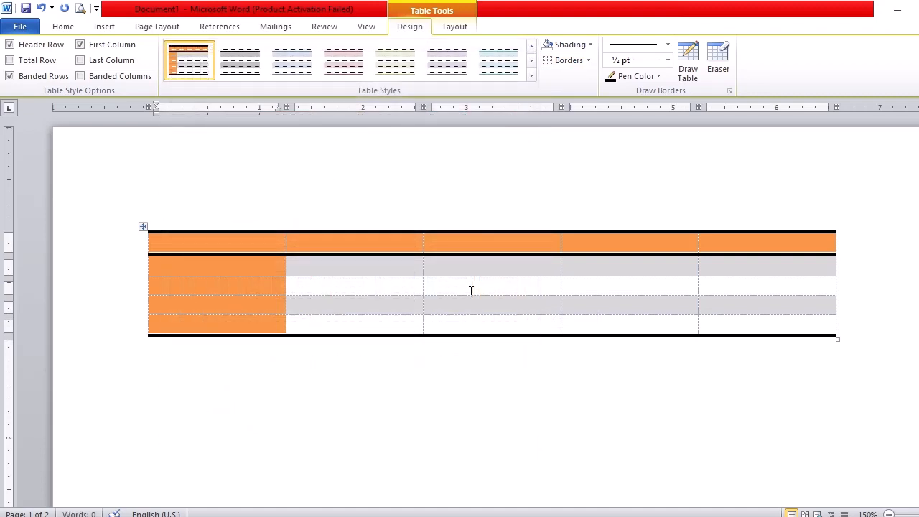